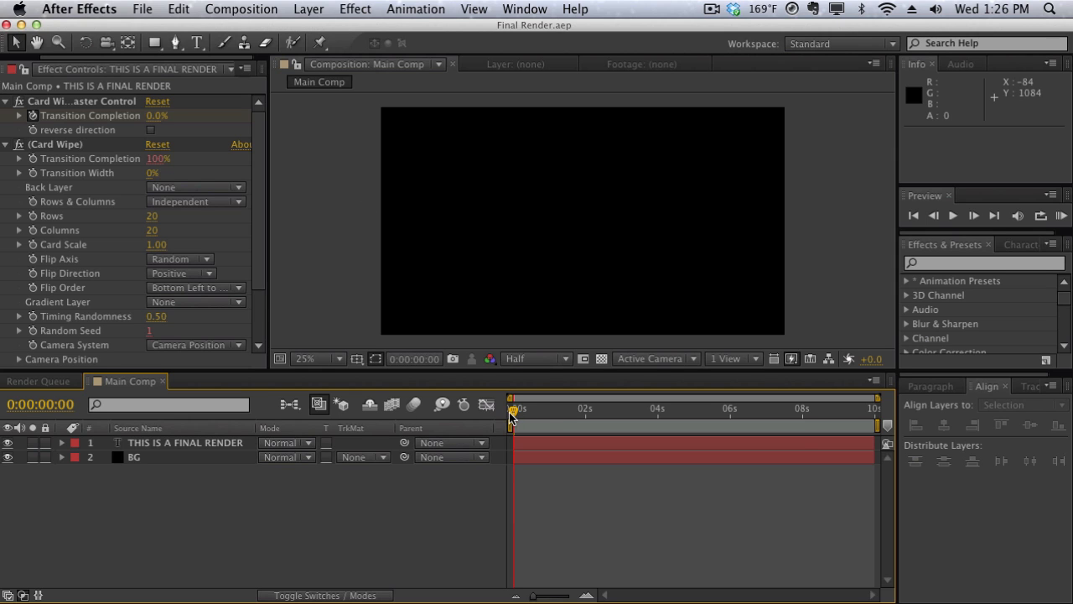
- Shorten the Main Comp work area to run from 0:00:00:00 to 0:00:02:17, scrubbing the timeline to check the text animation
drag(514, 415, 591, 409)
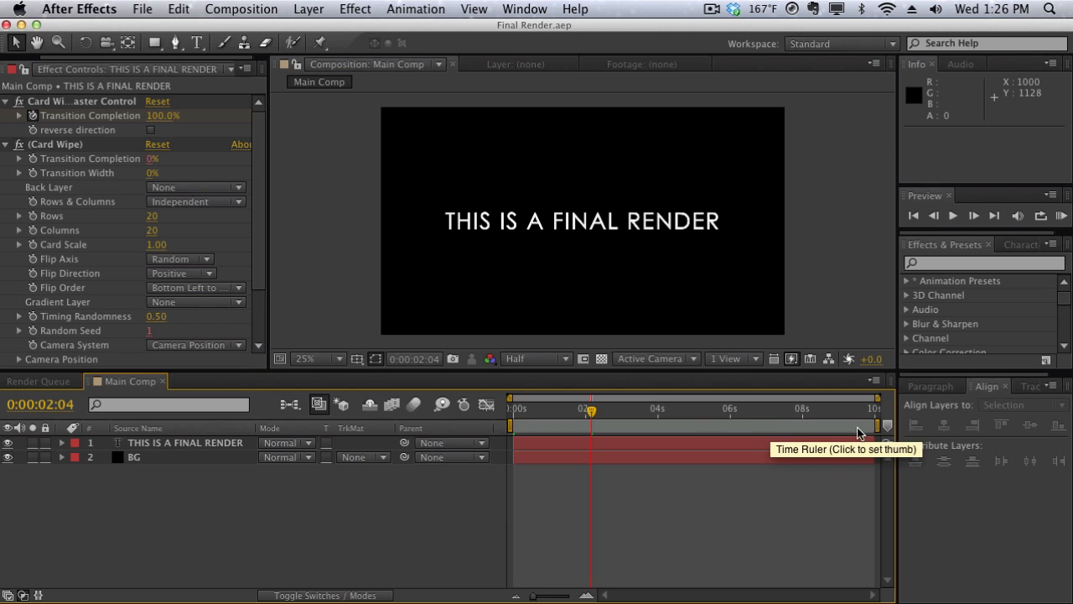
drag(877, 426, 905, 432)
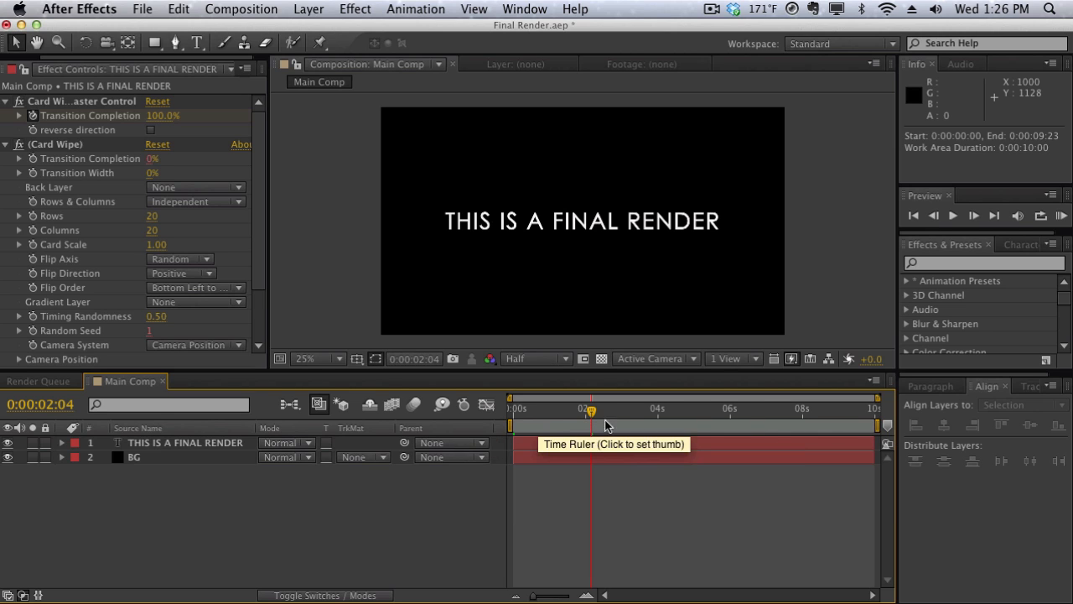
drag(589, 411, 612, 412)
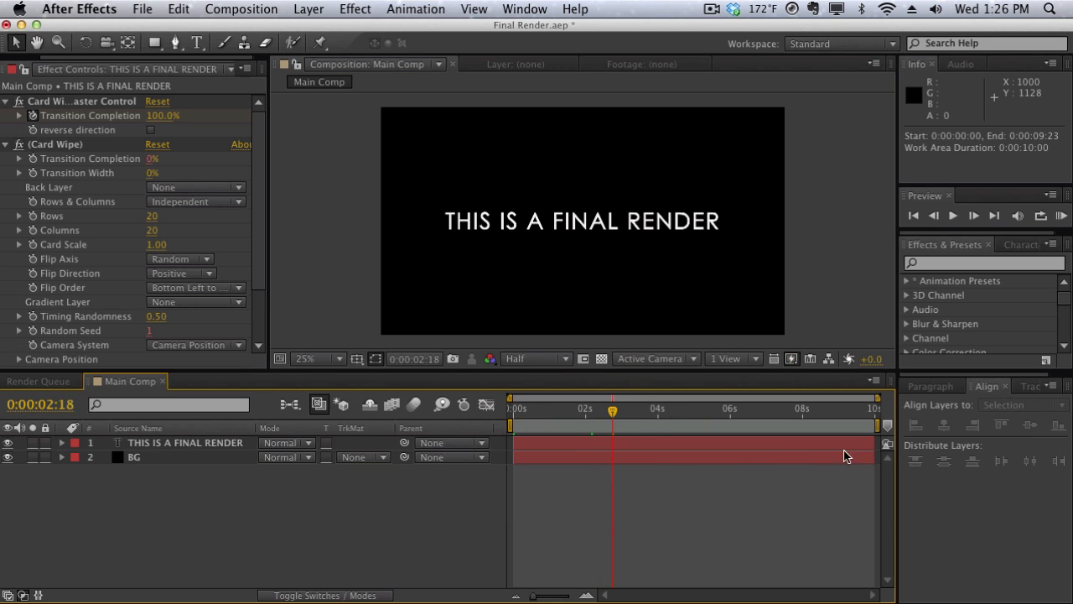
drag(878, 426, 616, 418)
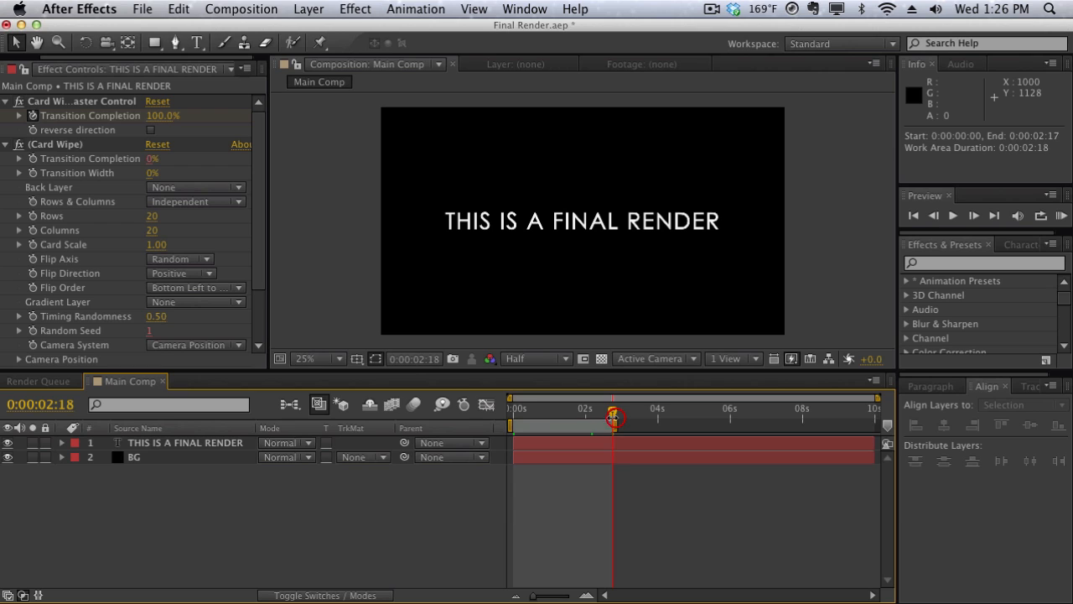
drag(512, 426, 478, 428)
drag(566, 408, 612, 411)
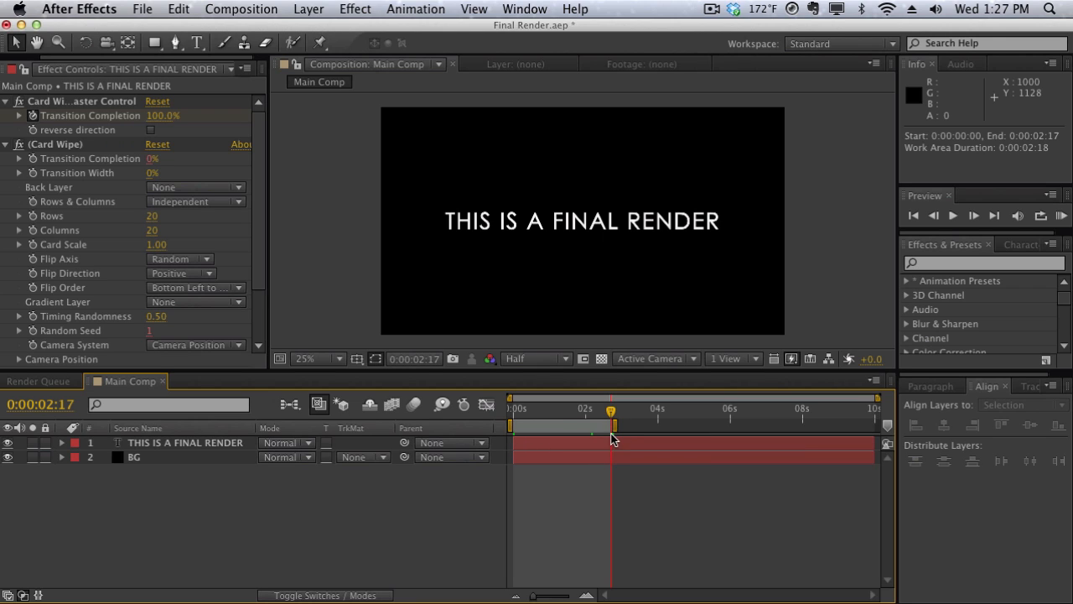
mouse_move(552, 408)
mouse_down()
mouse_move(511, 408)
mouse_move(605, 405)
mouse_move(568, 410)
mouse_up()
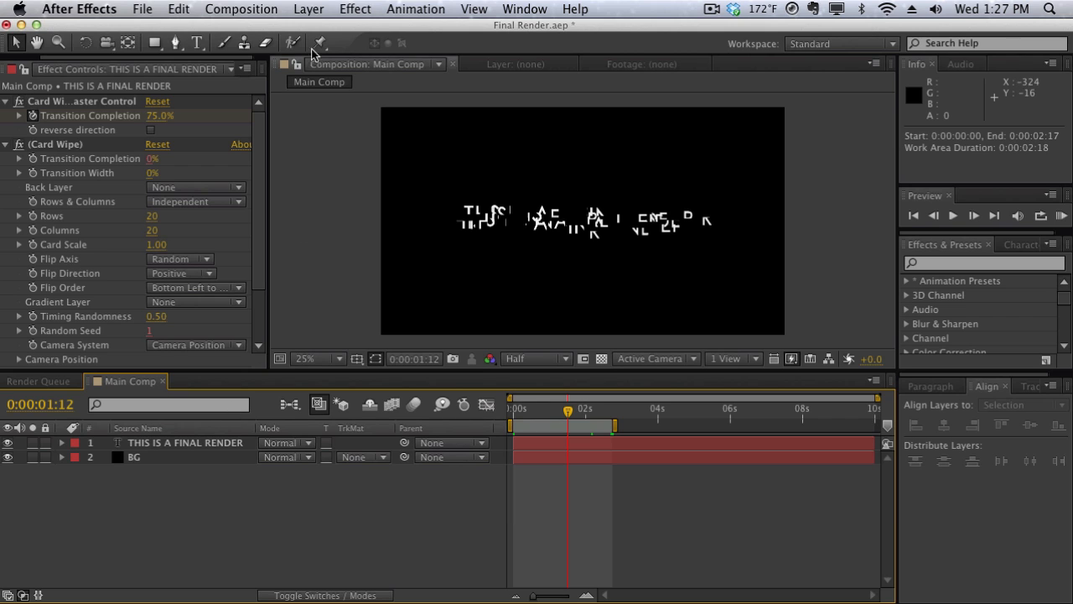
click(242, 10)
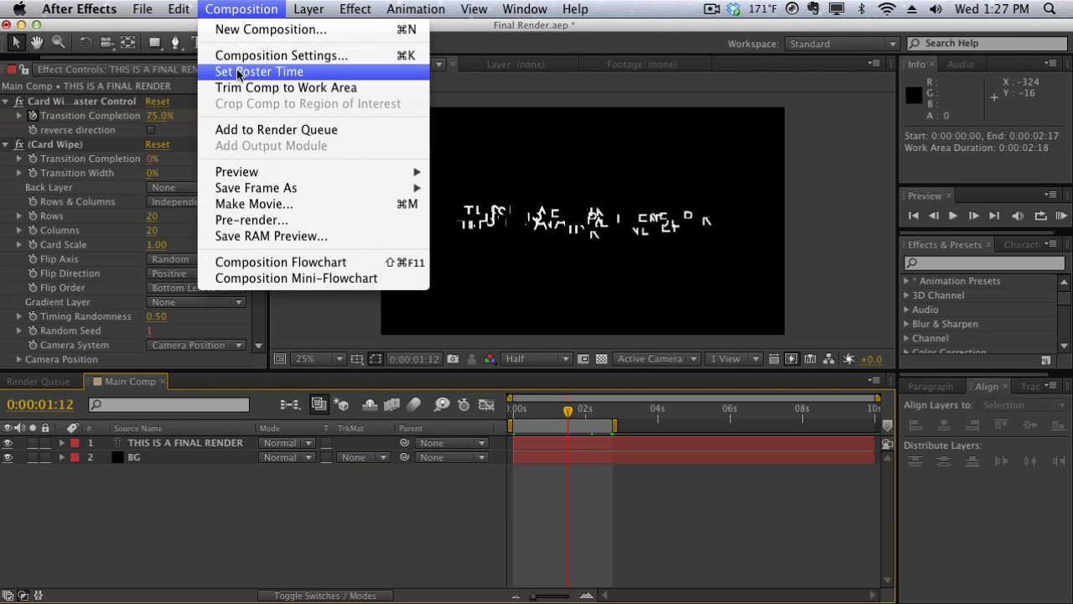
click(241, 132)
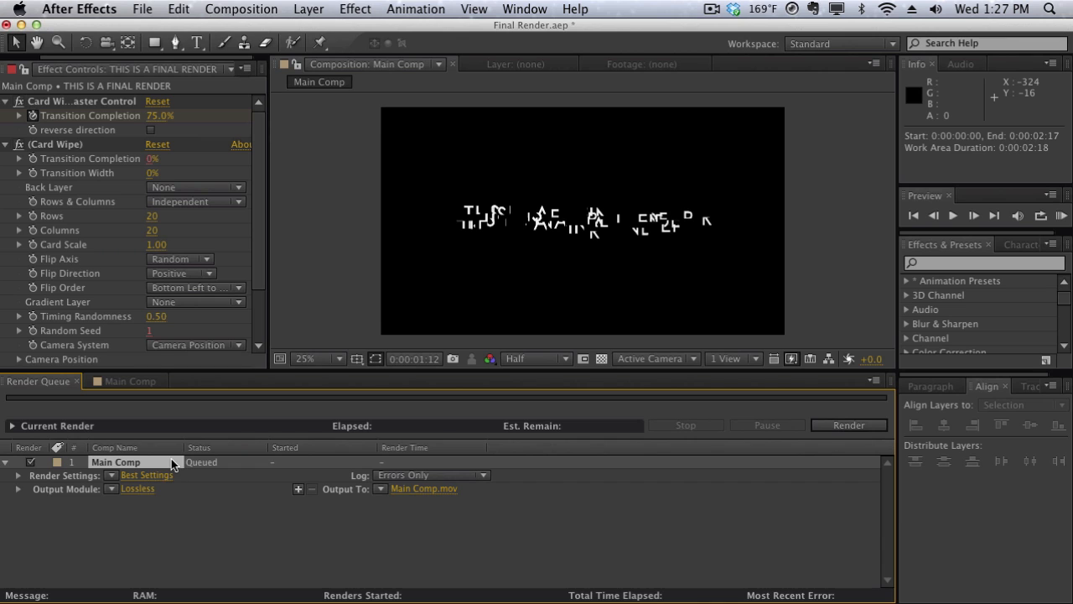
key(Delete)
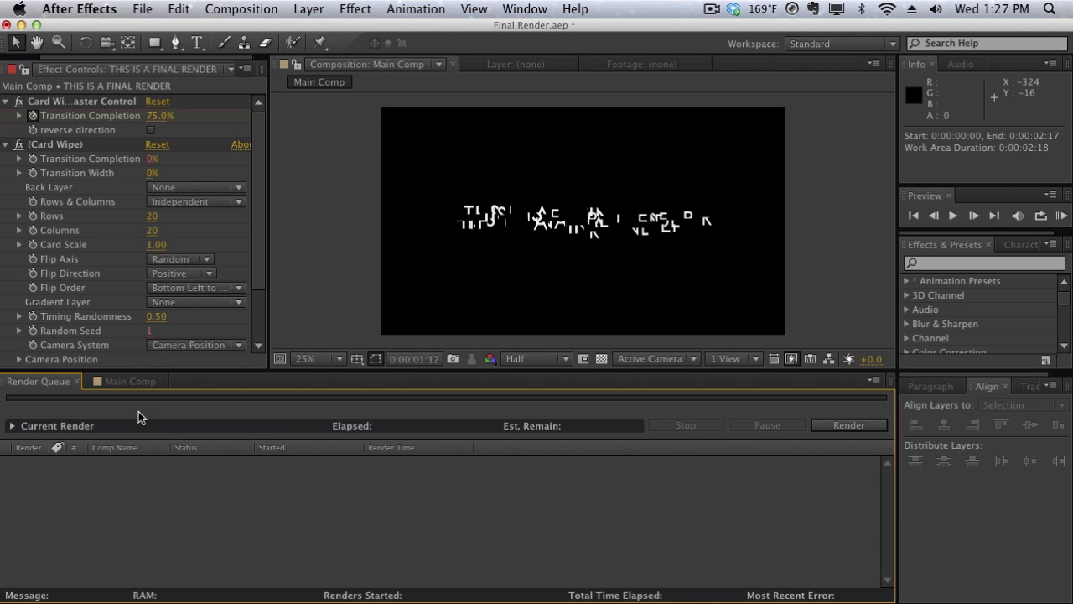
click(130, 381)
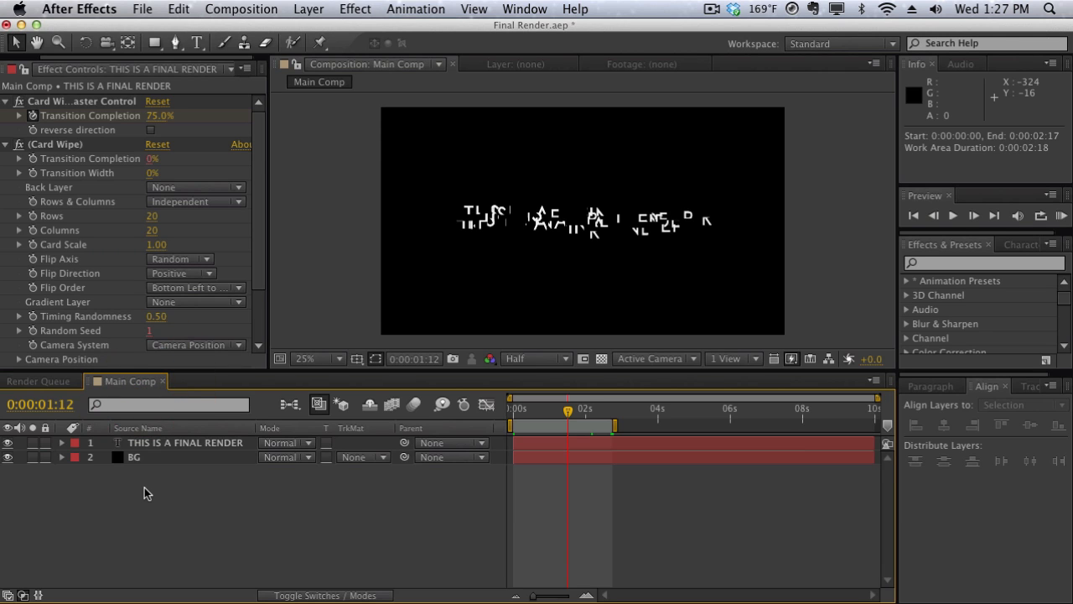
- Queue Main Comp for rendering with the Make Movie command and show its entry in the render queue
click(242, 8)
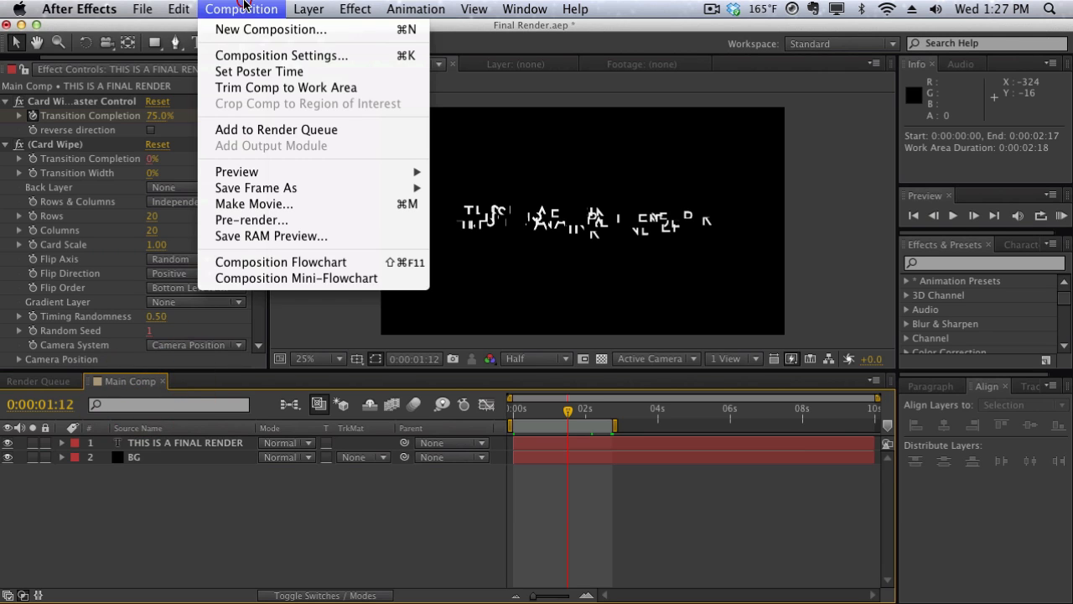
click(253, 205)
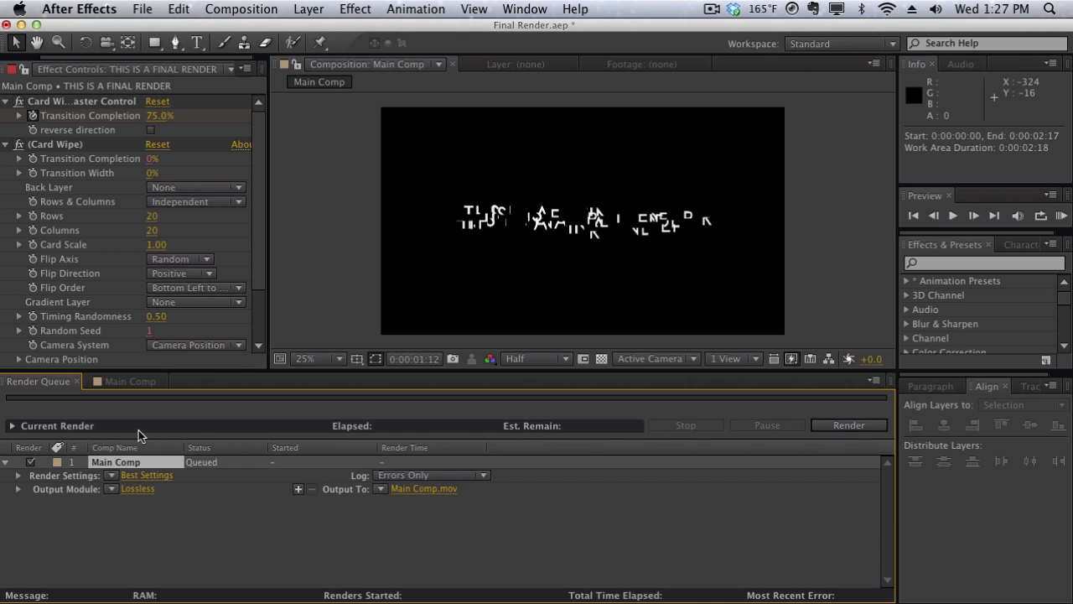
click(141, 386)
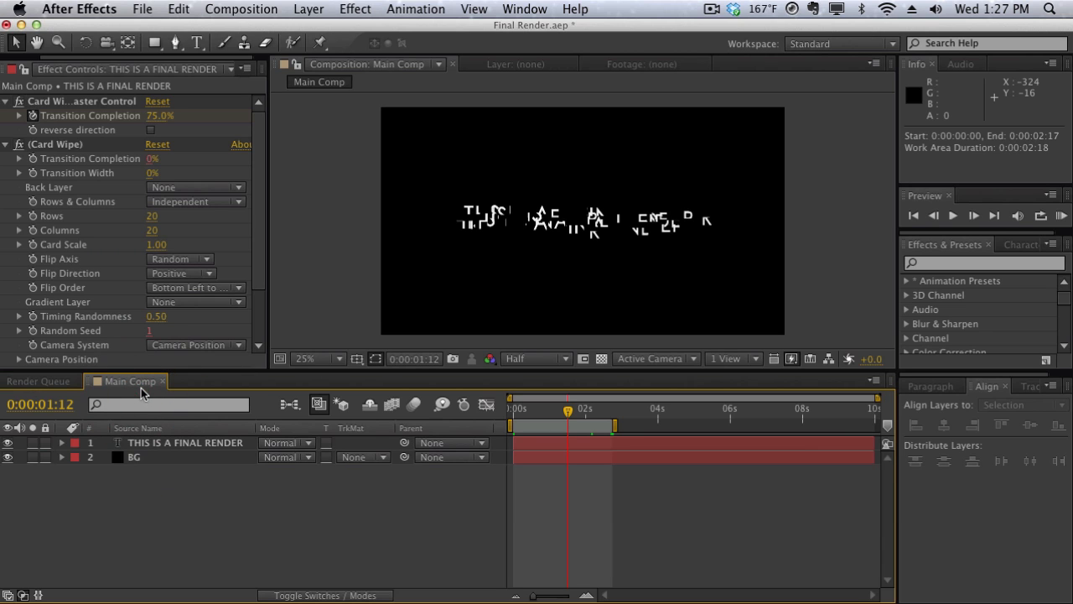
click(65, 383)
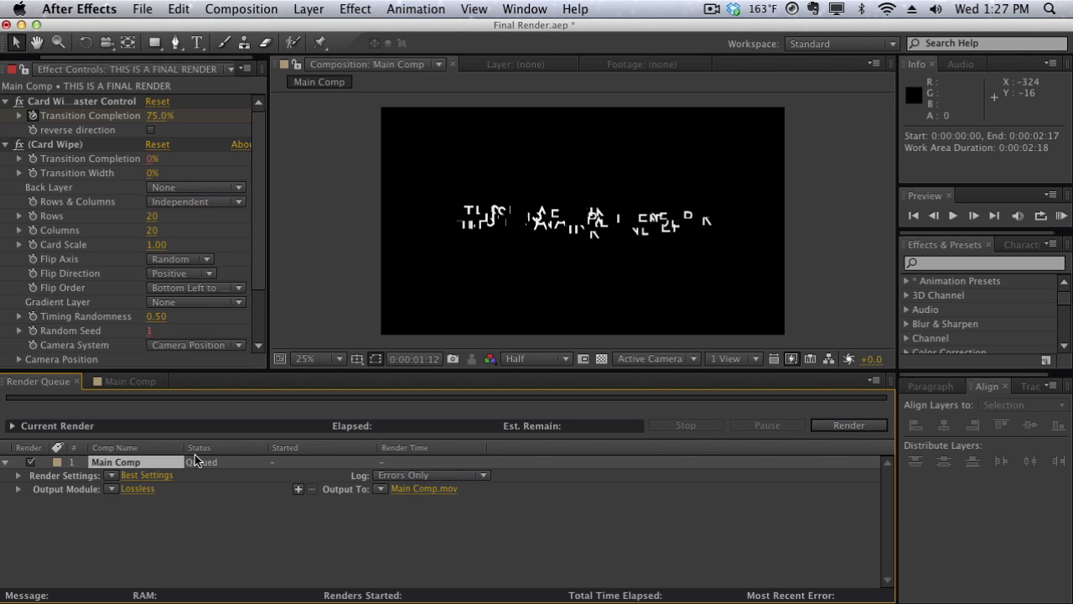
- Set the queued Main Comp's render settings to Best quality and Full resolution, and confirm them
click(137, 477)
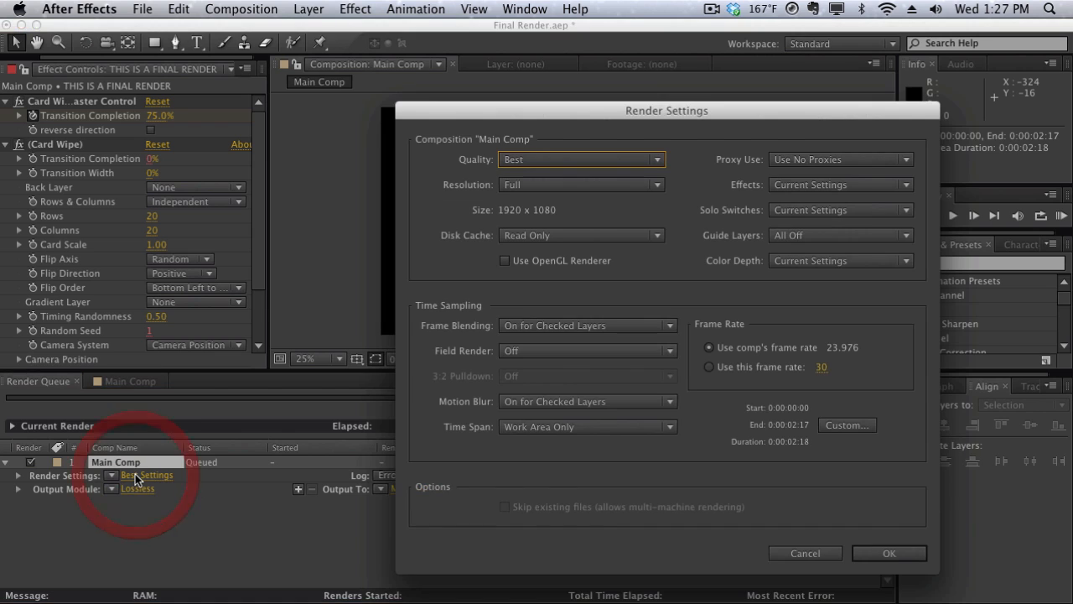
drag(587, 118, 331, 85)
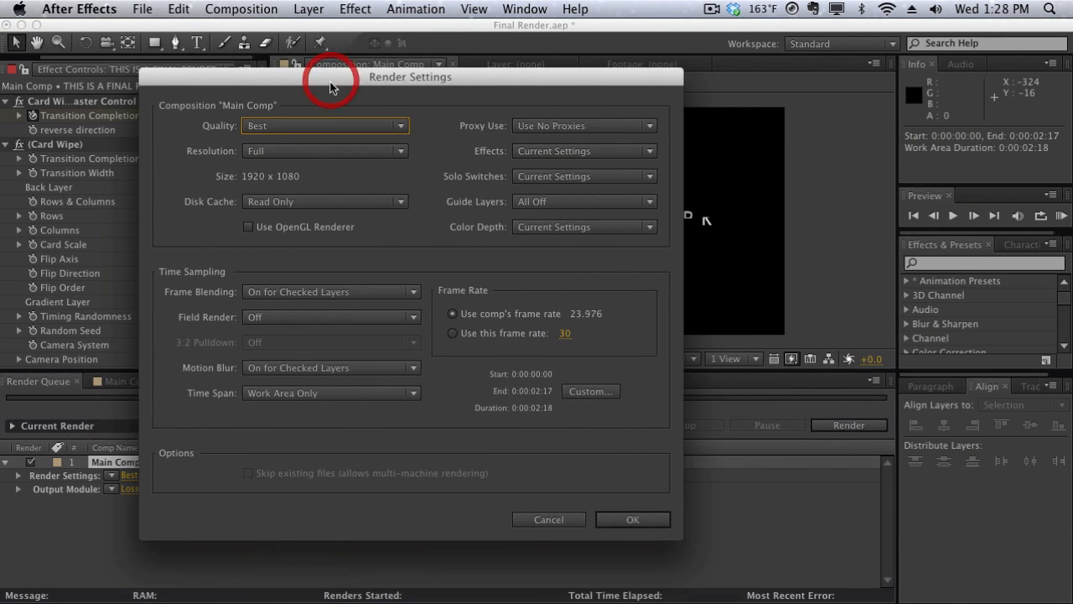
click(322, 124)
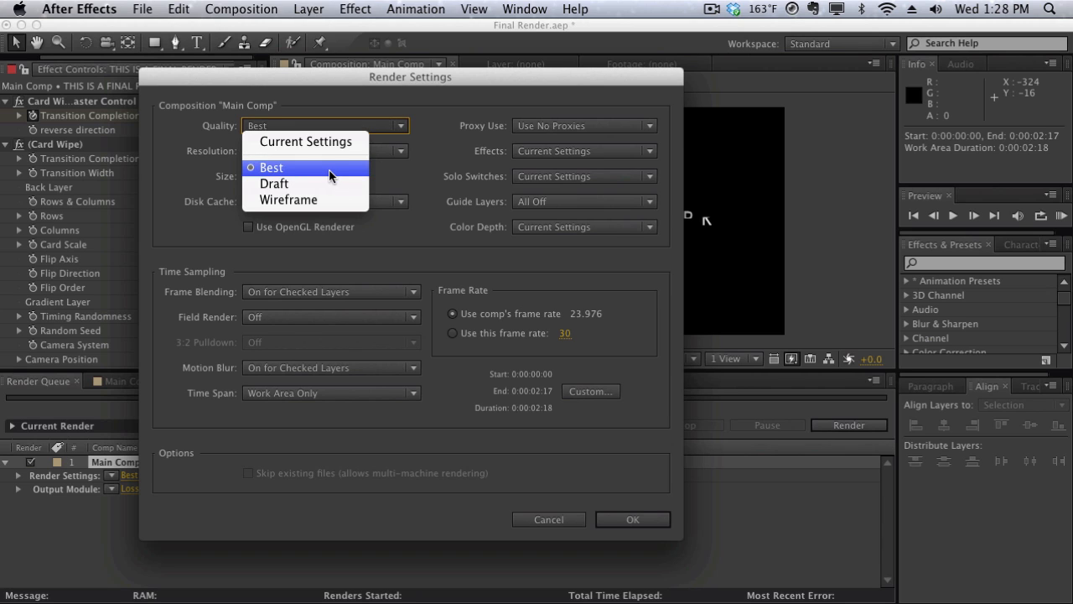
click(300, 172)
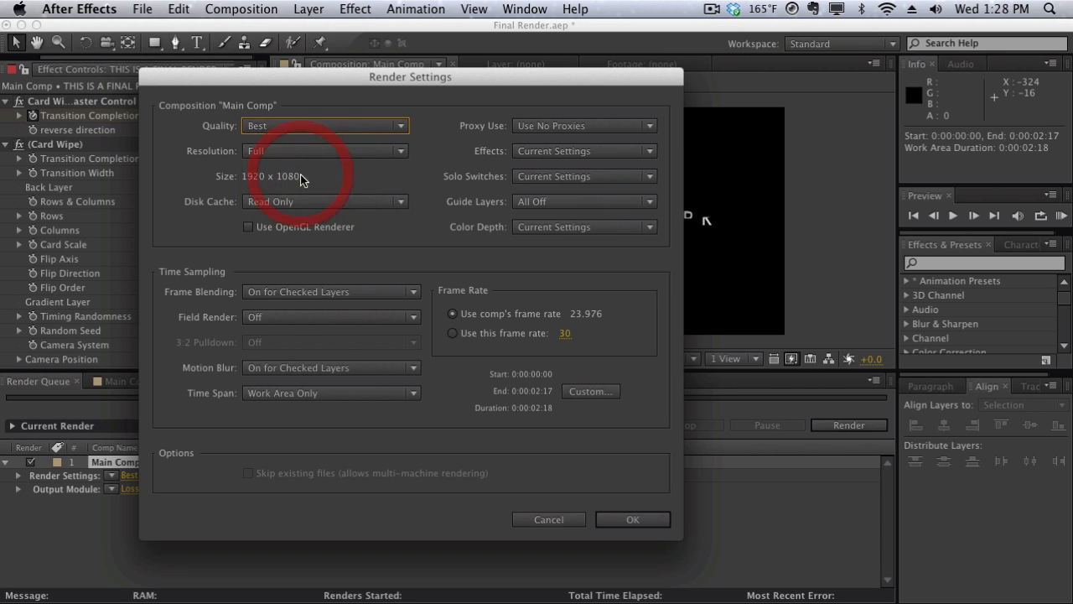
click(325, 152)
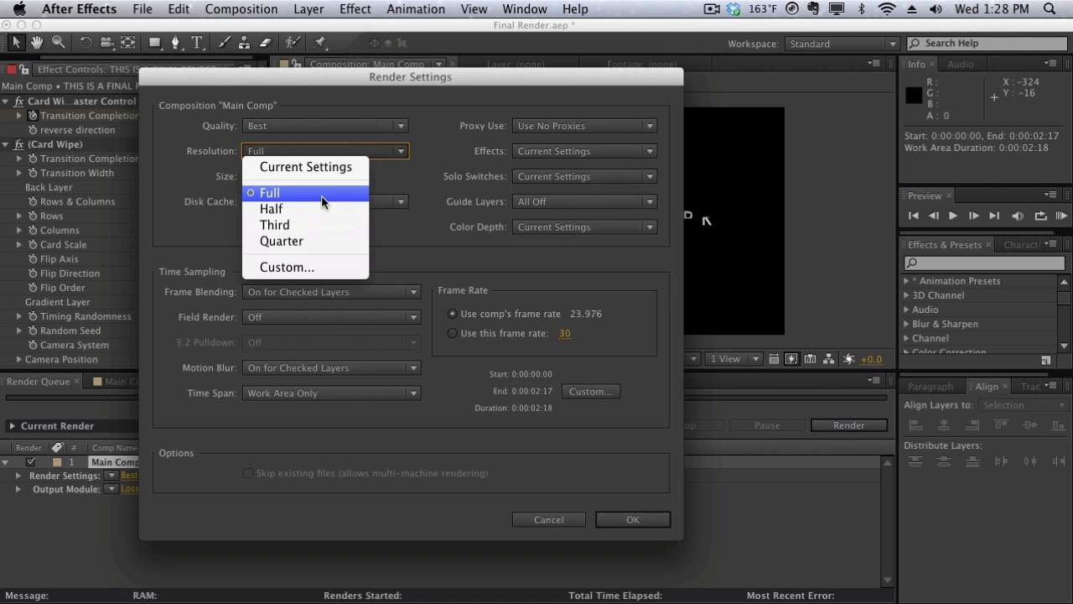
click(321, 194)
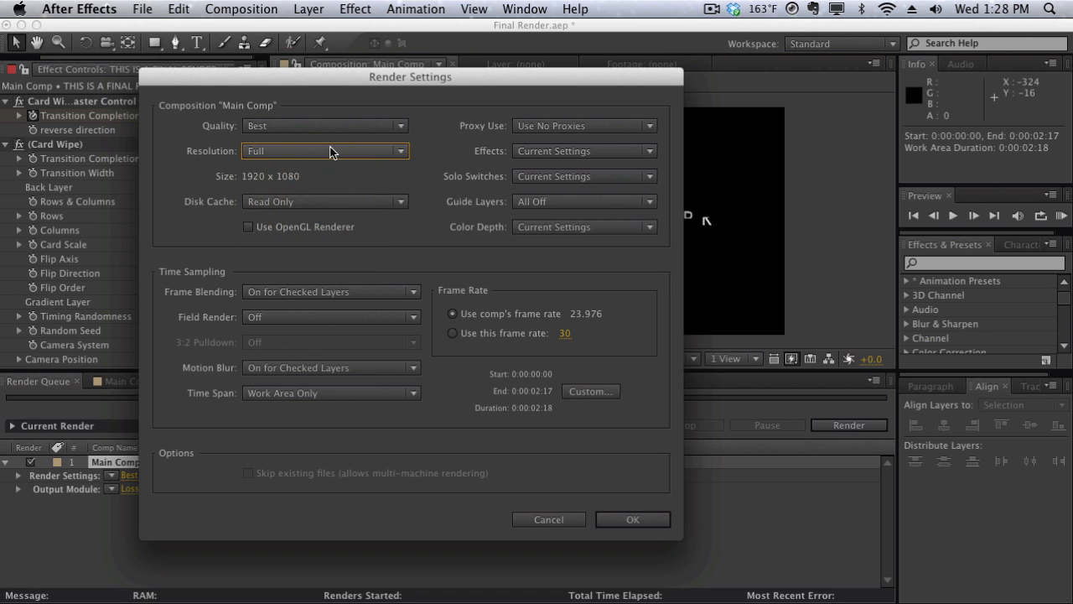
drag(329, 77, 261, 82)
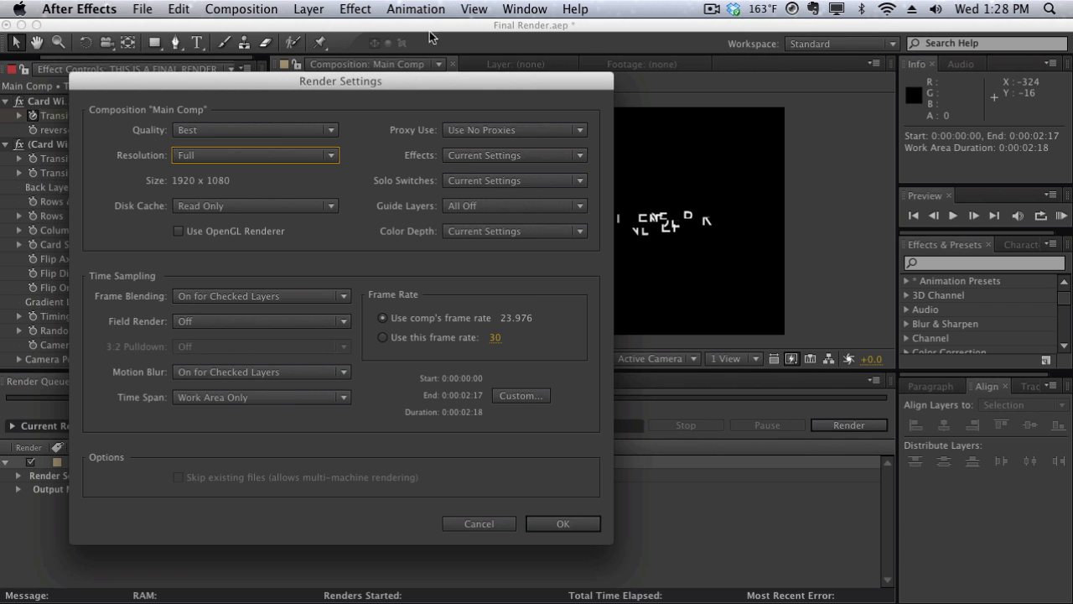
click(542, 523)
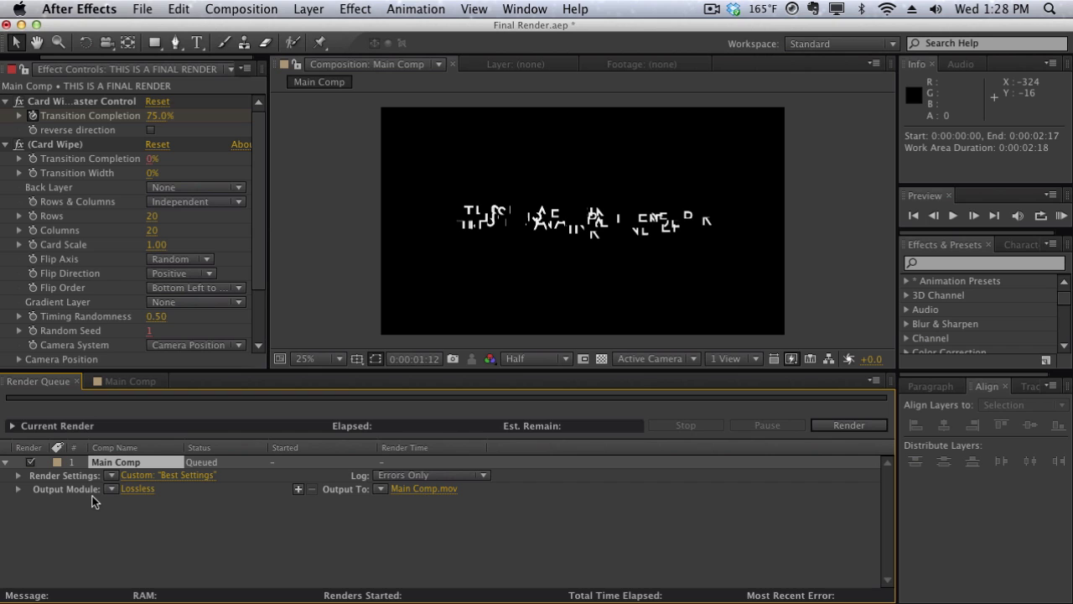
- Open the output module settings of the queued Main Comp and choose the QuickTime format with video output enabled
click(133, 489)
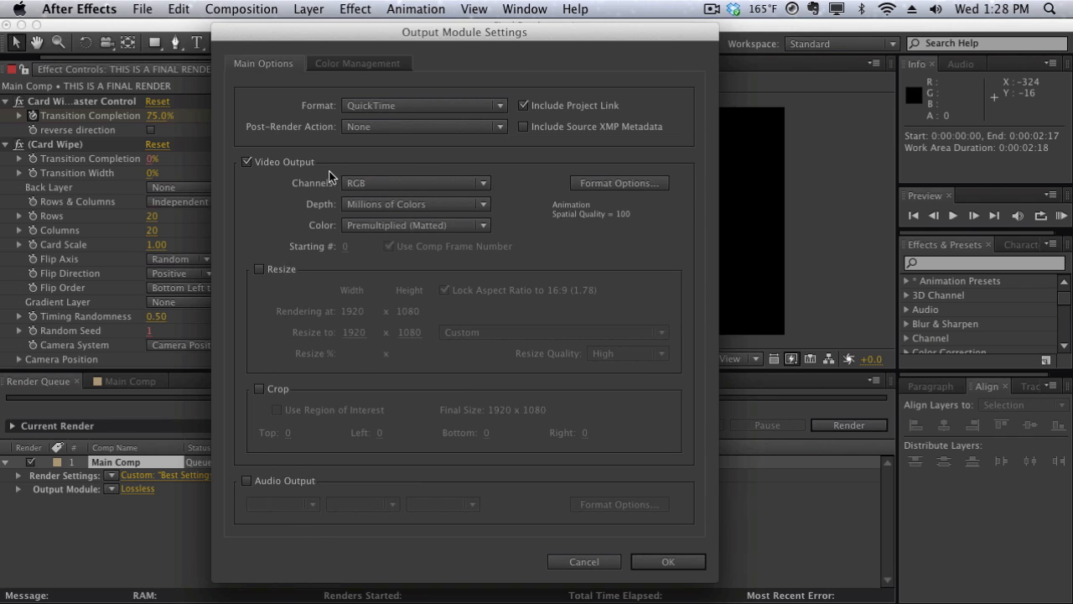
click(372, 109)
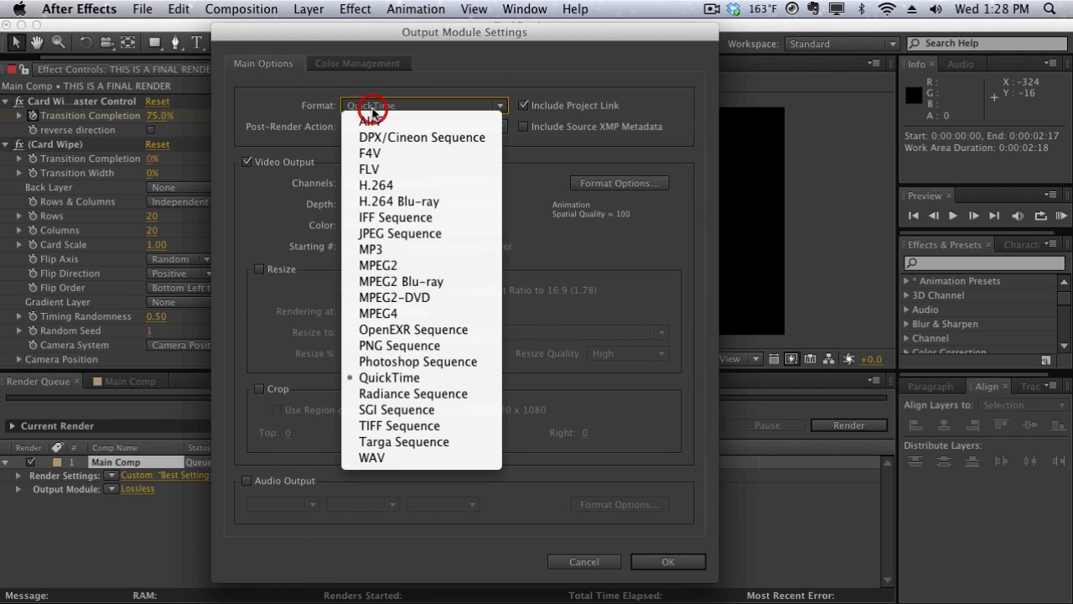
click(425, 379)
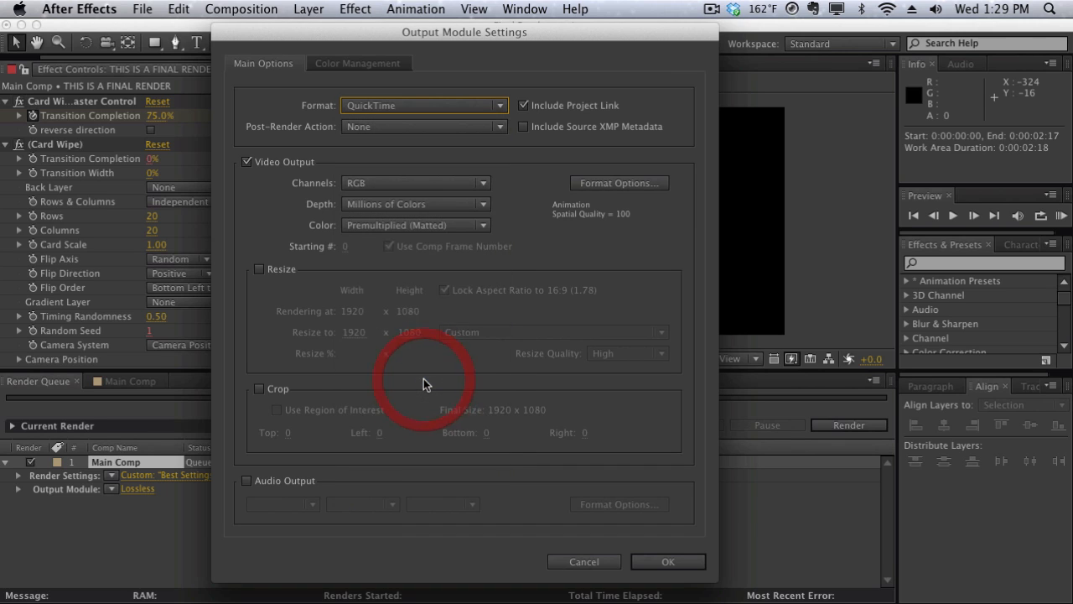
click(429, 110)
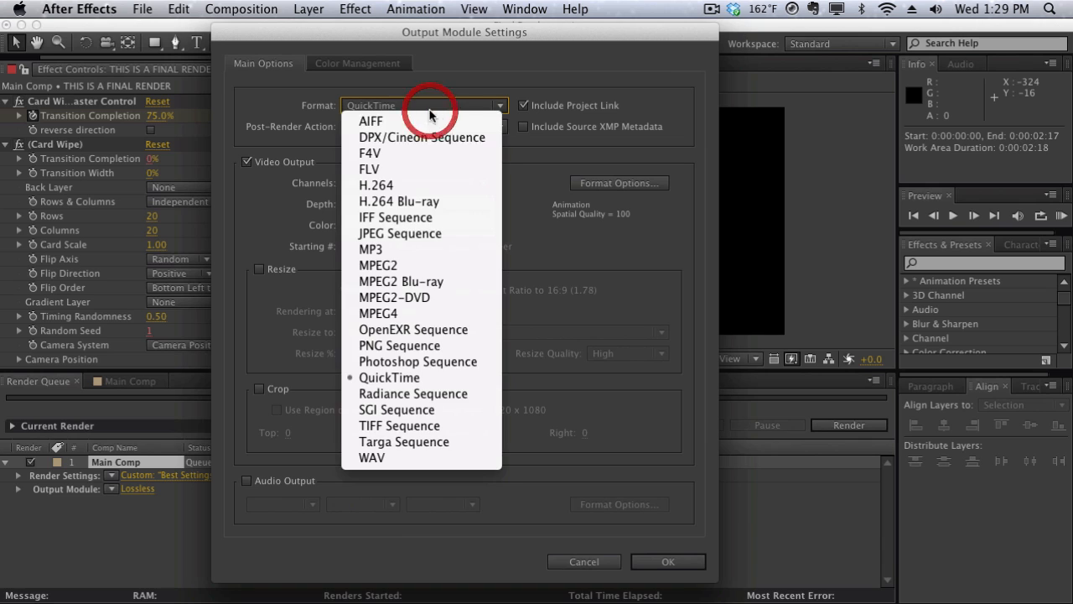
click(443, 380)
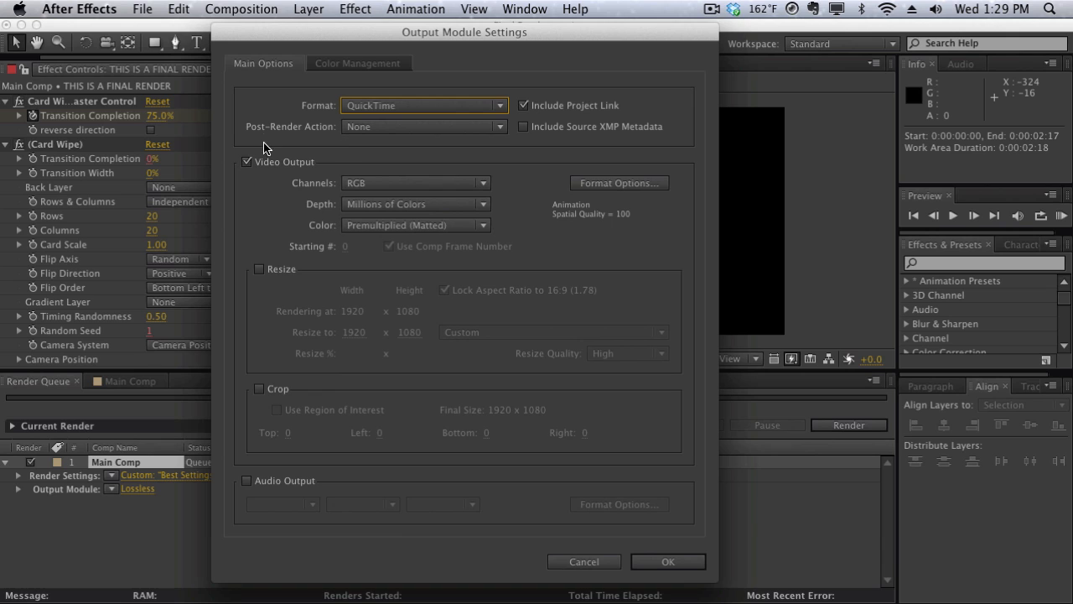
click(265, 165)
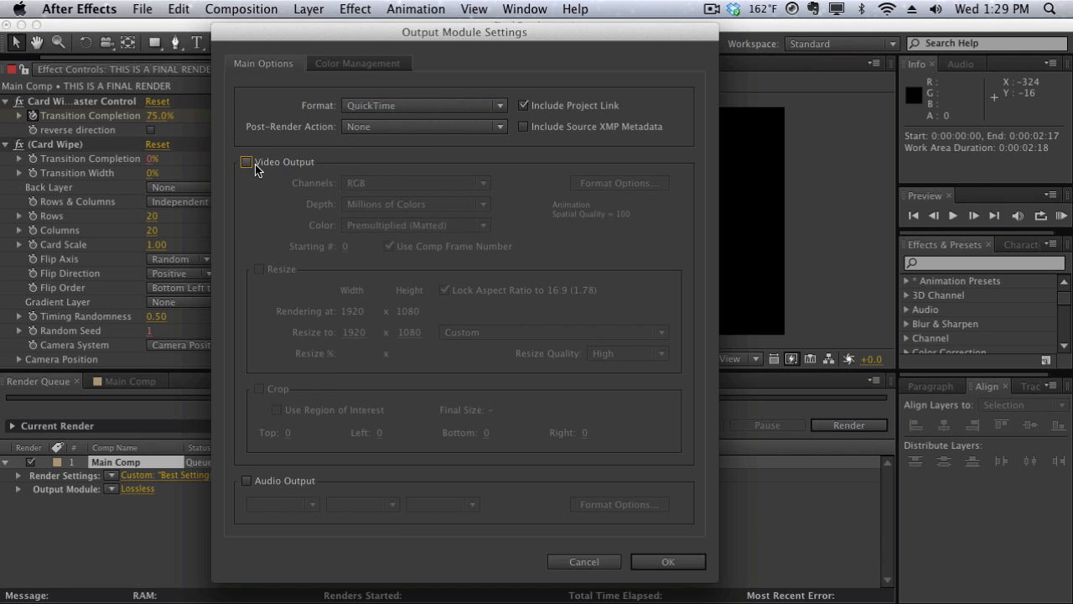
click(255, 164)
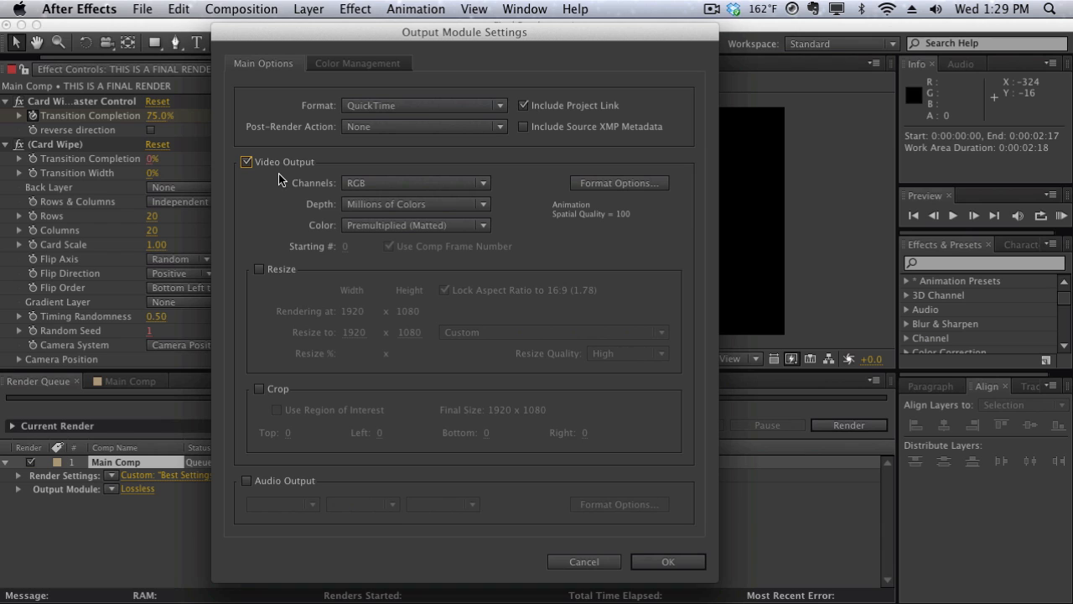
- Enable audio output at 48.000 kHz in the output module settings and leave cropping off
click(266, 482)
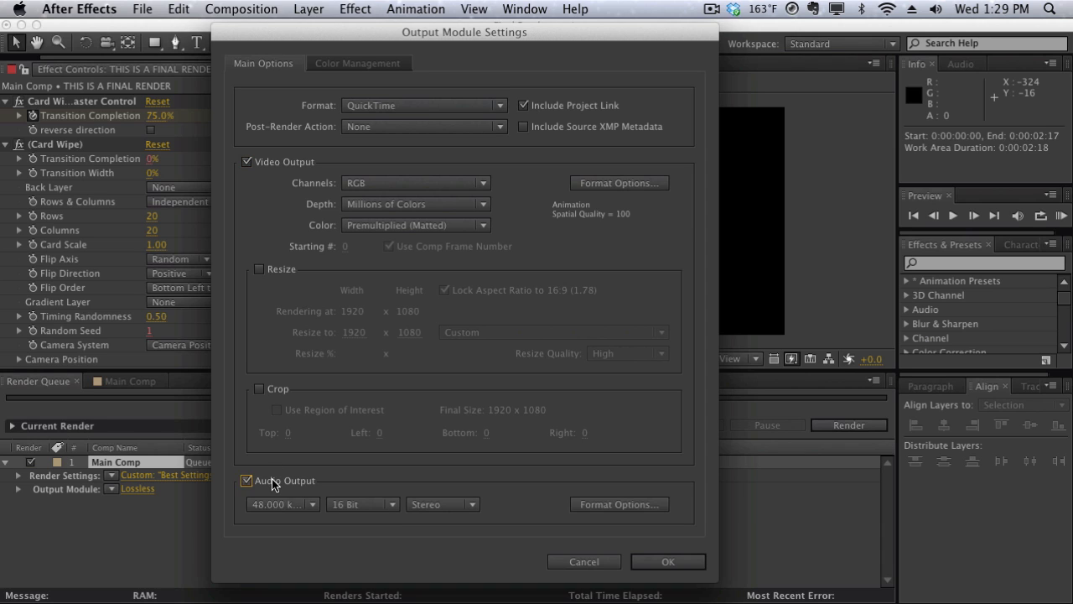
click(272, 505)
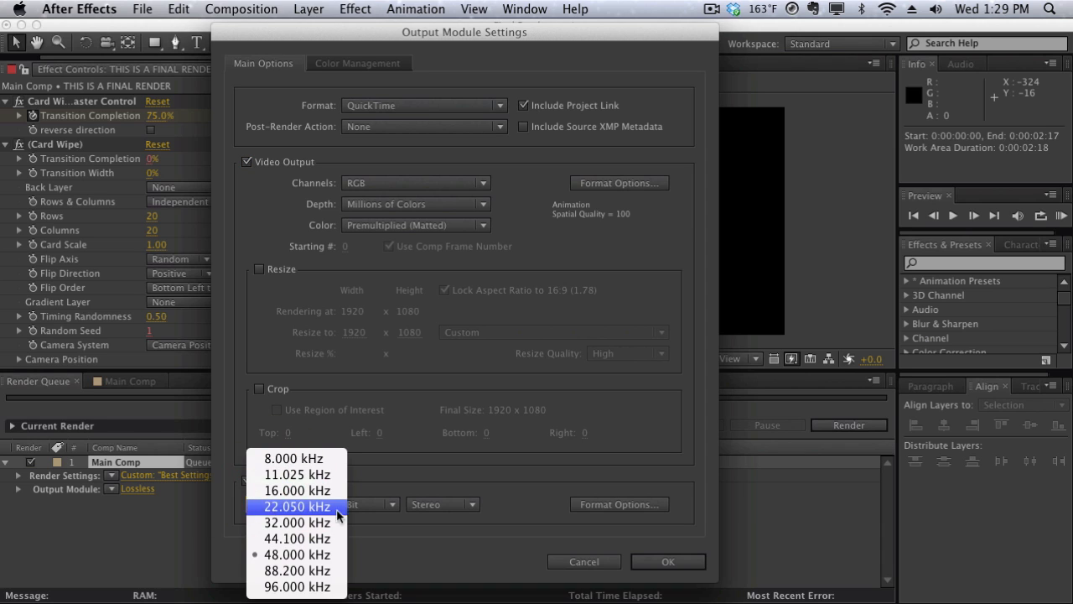
click(358, 474)
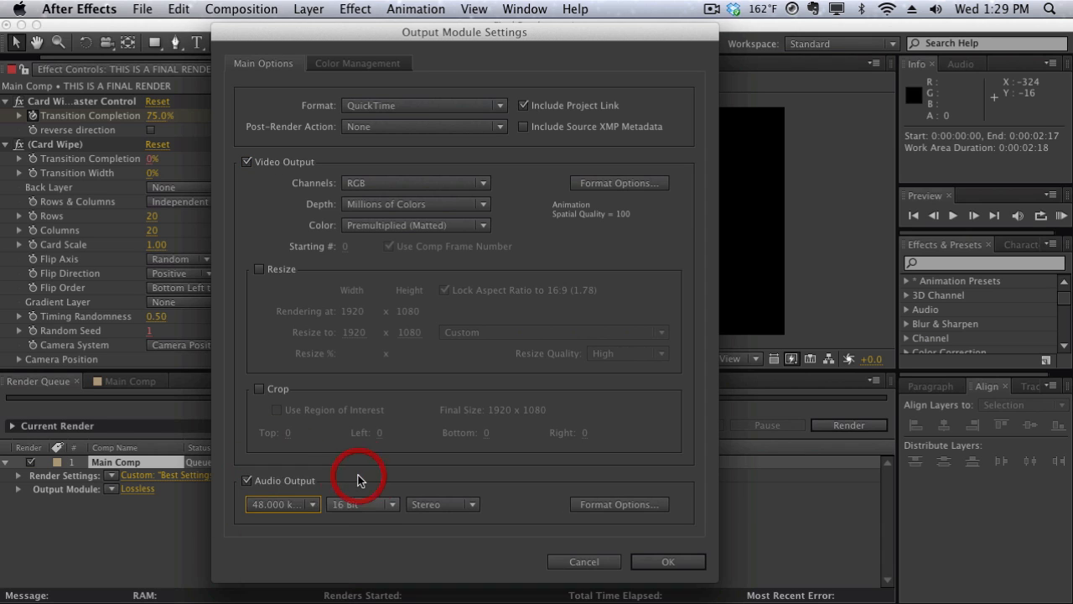
click(278, 483)
click(285, 483)
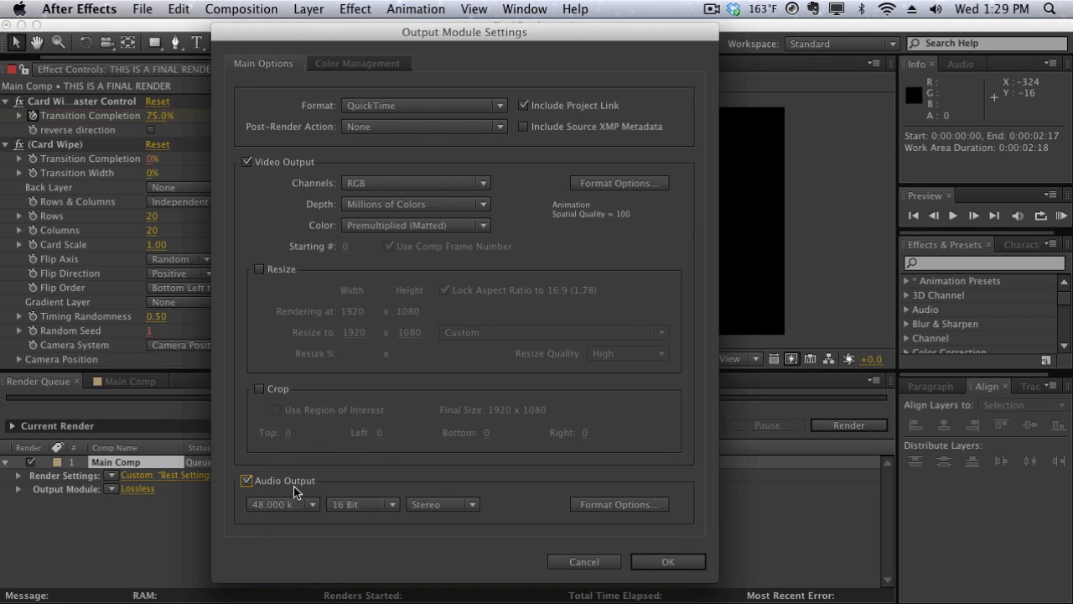
click(282, 391)
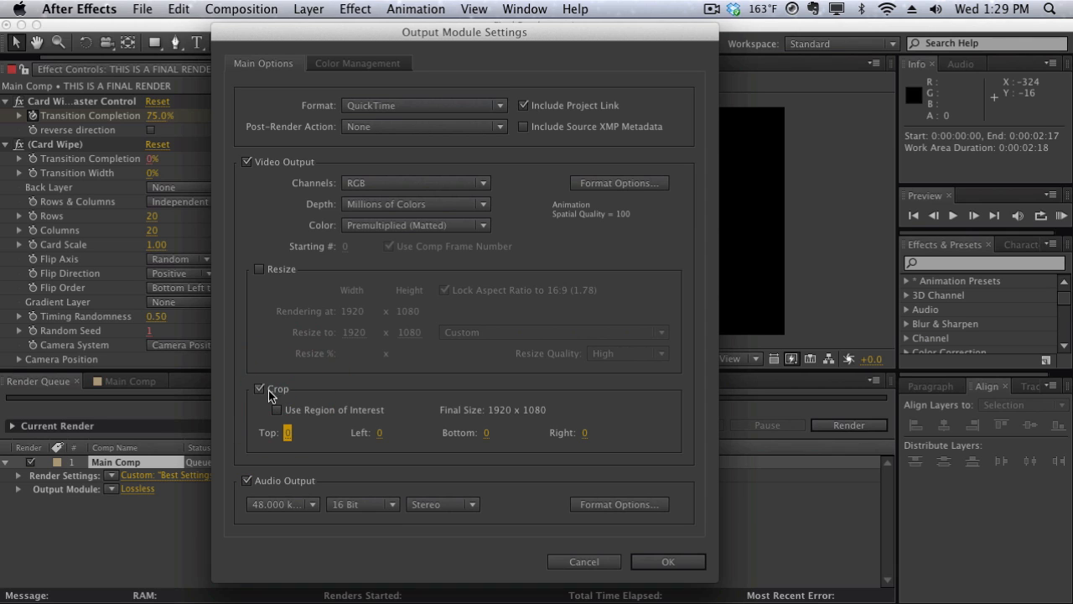
click(270, 390)
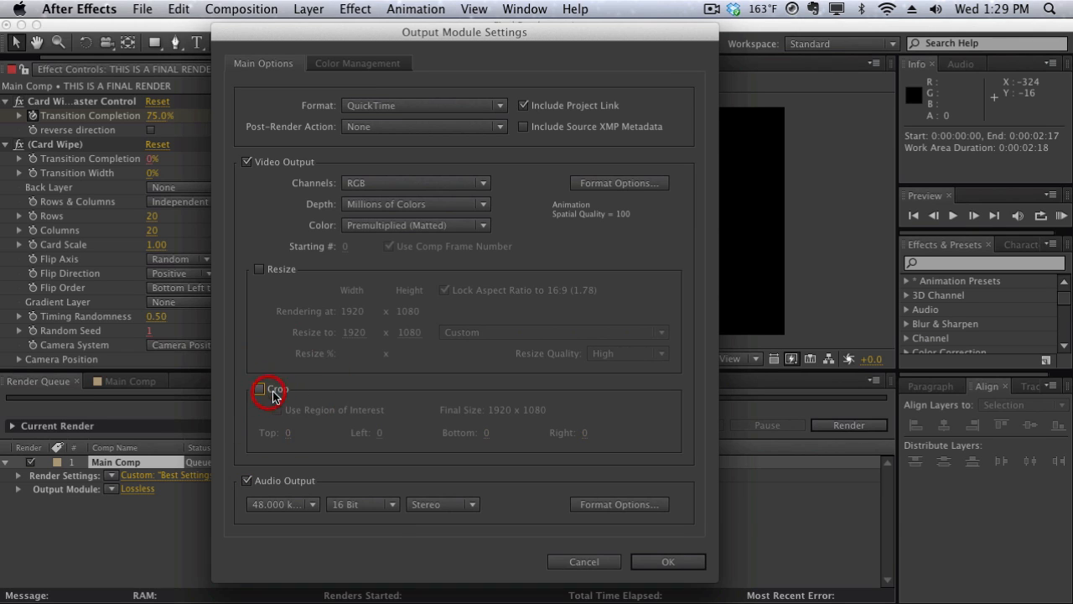
- Leave output resizing off and keep the video channels set to RGB in the output module settings
click(285, 269)
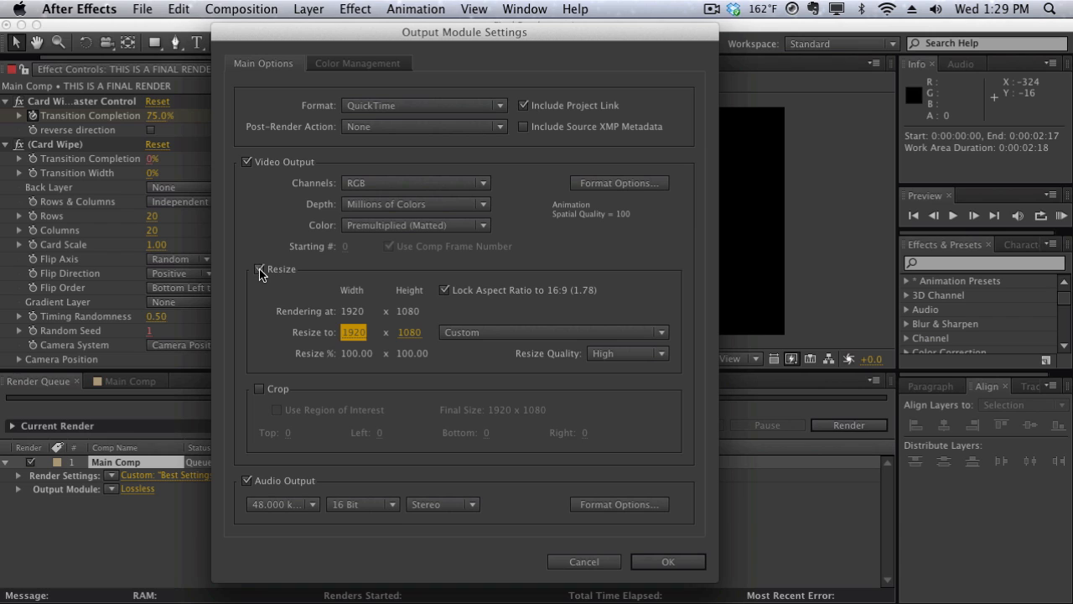
click(259, 268)
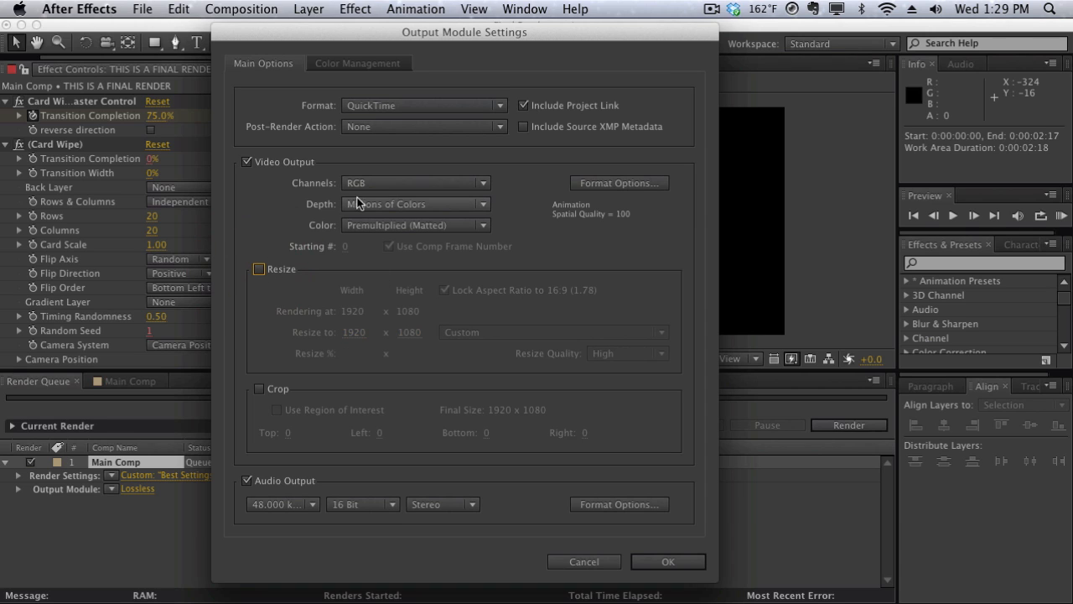
click(431, 180)
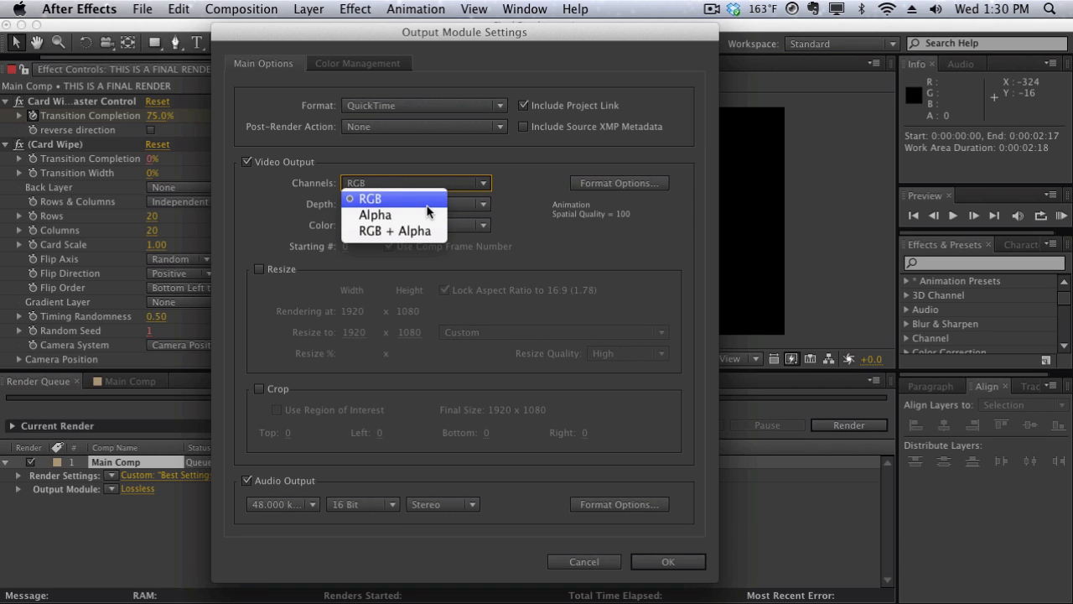
click(429, 201)
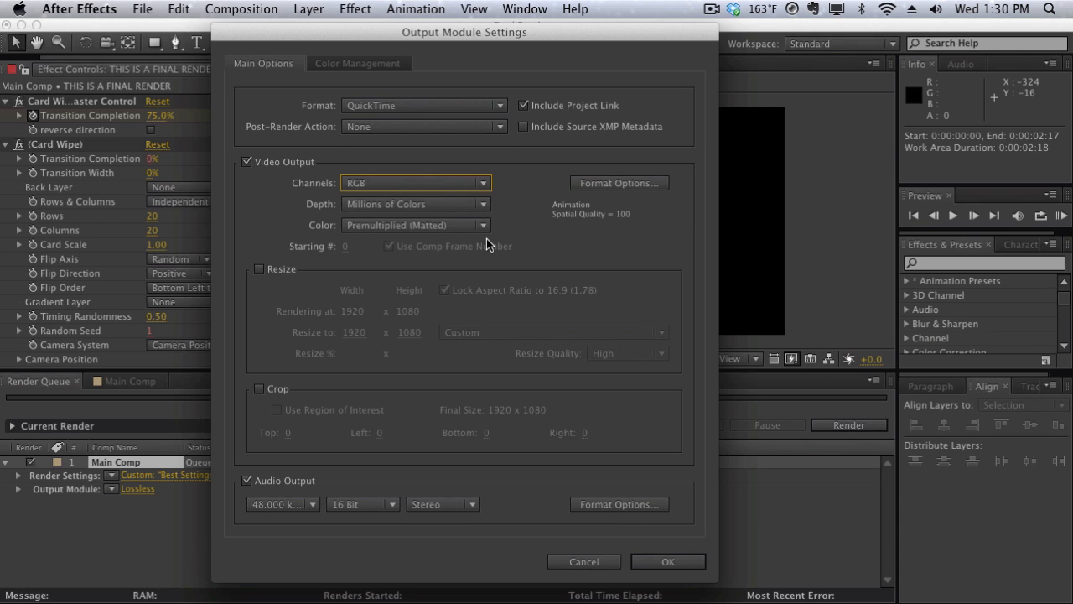
- Open the QuickTime format options for the video output and keep Animation as the video codec
click(621, 184)
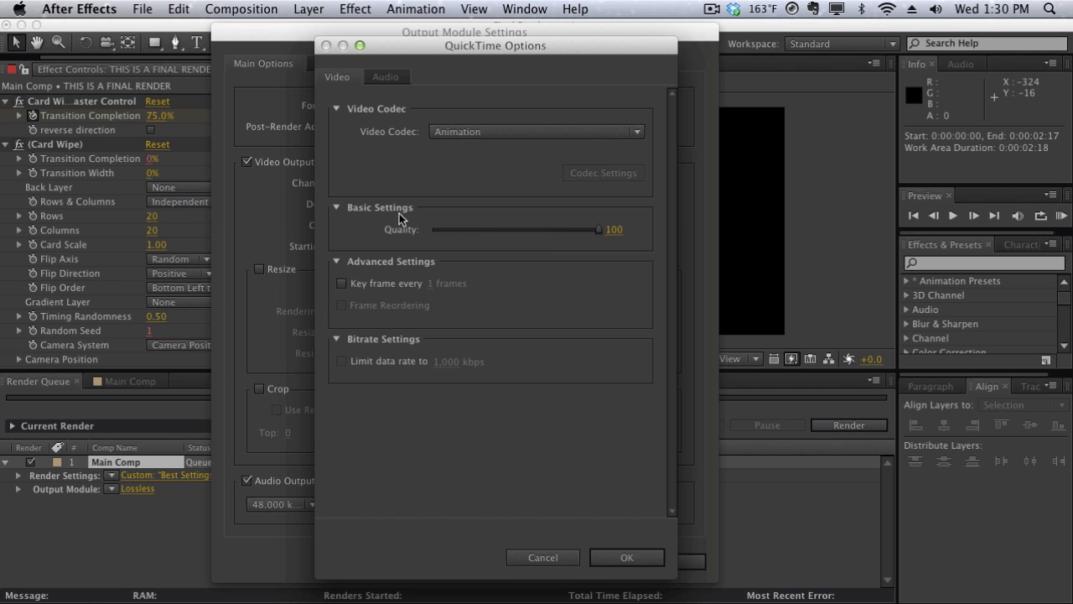
click(541, 132)
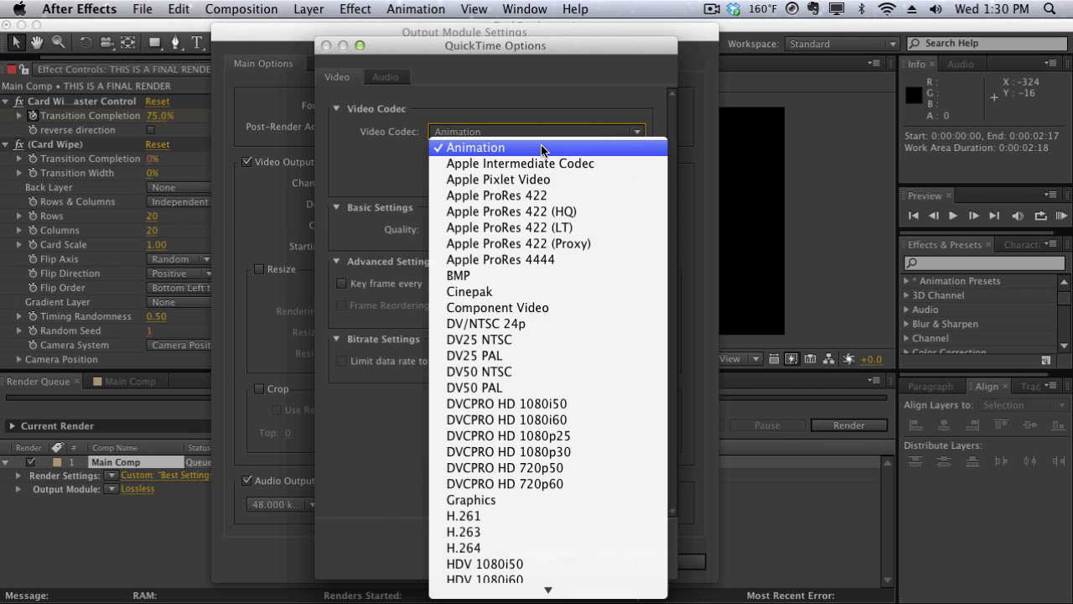
click(541, 148)
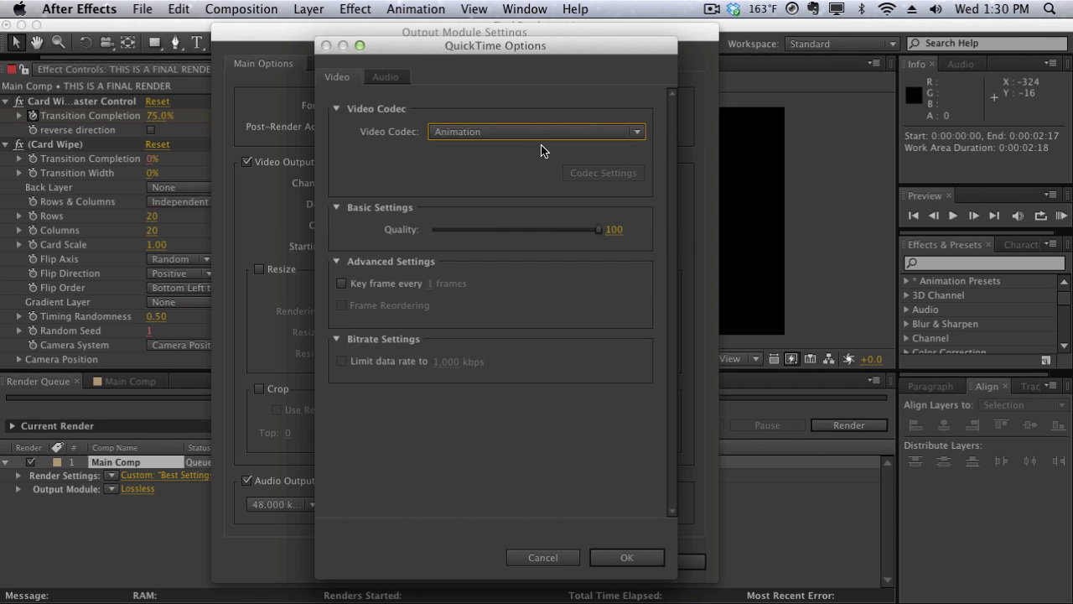
click(541, 132)
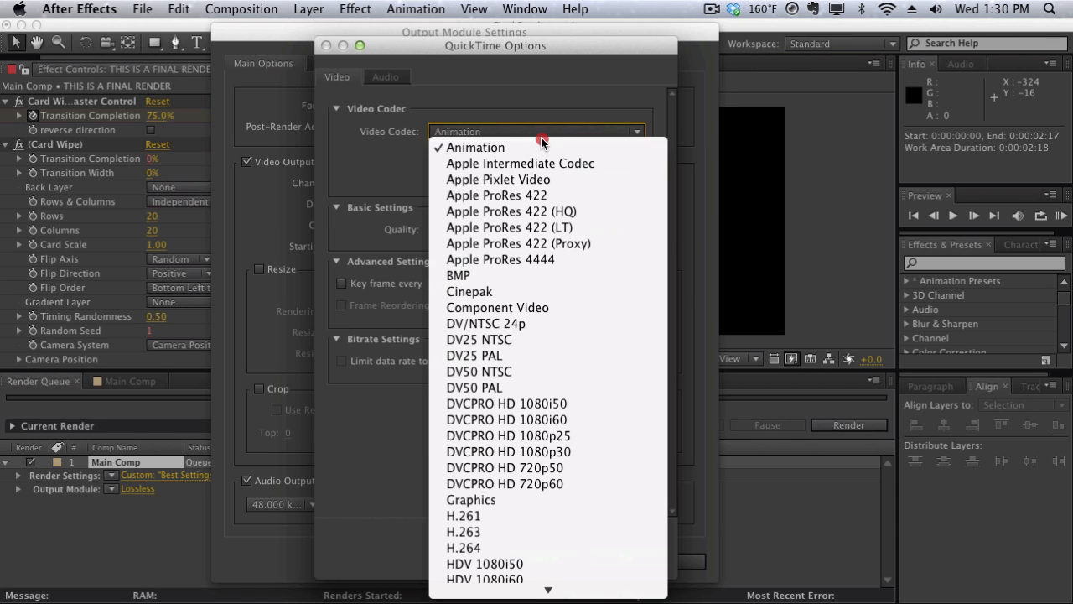
click(543, 152)
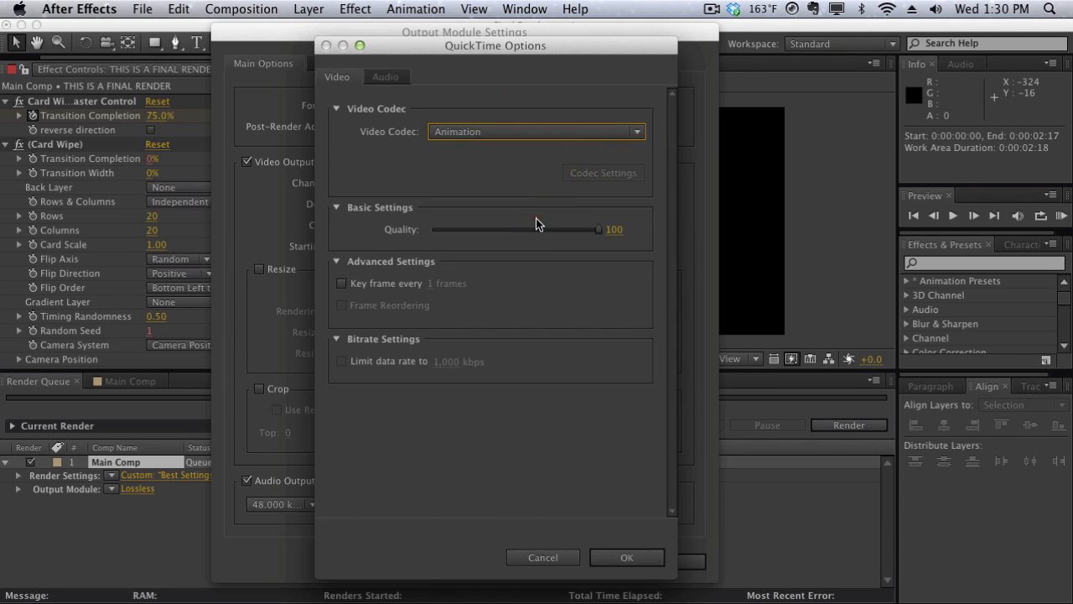
- Set the QuickTime video quality to 95 while keeping the Animation codec
click(616, 235)
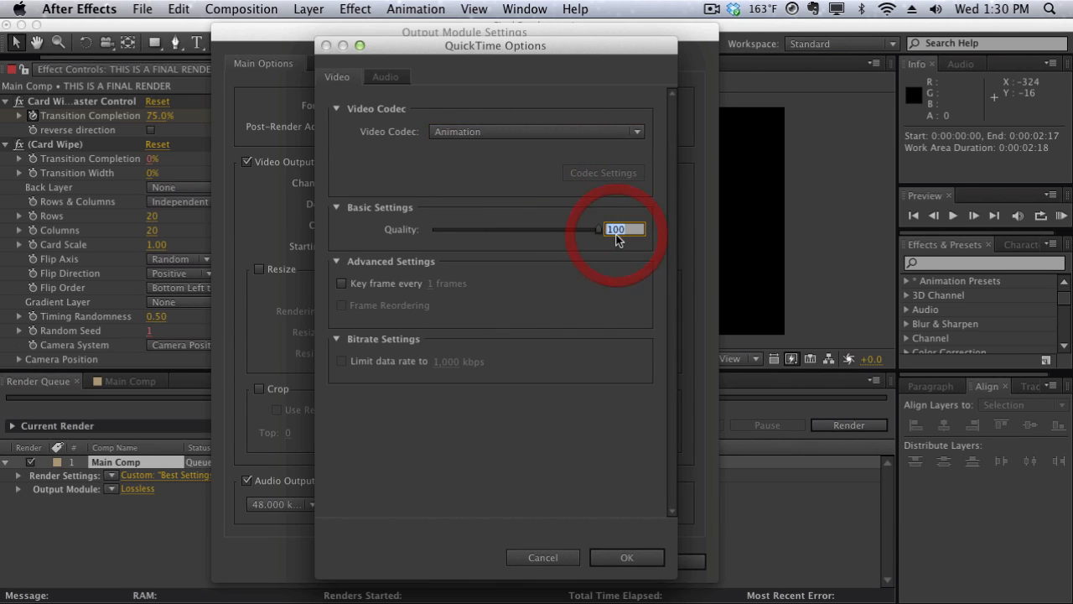
text(95)
click(614, 180)
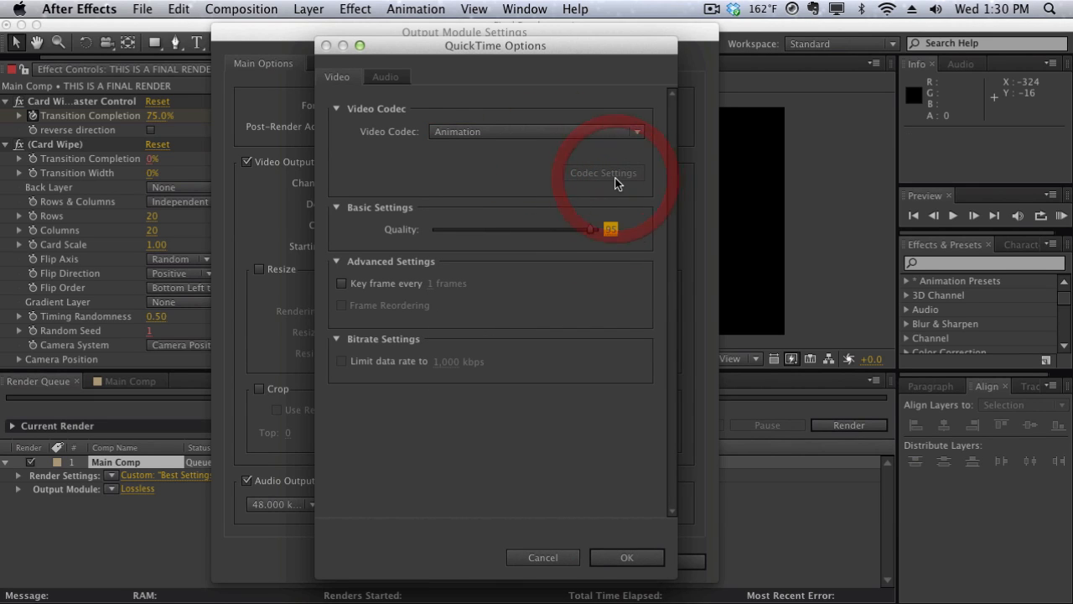
click(479, 131)
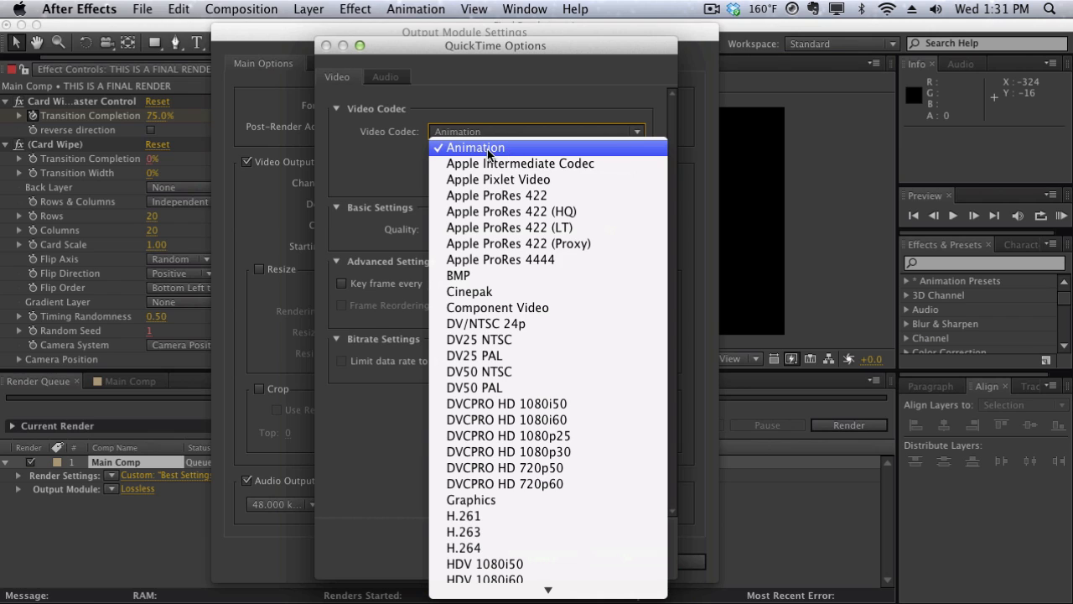
click(487, 149)
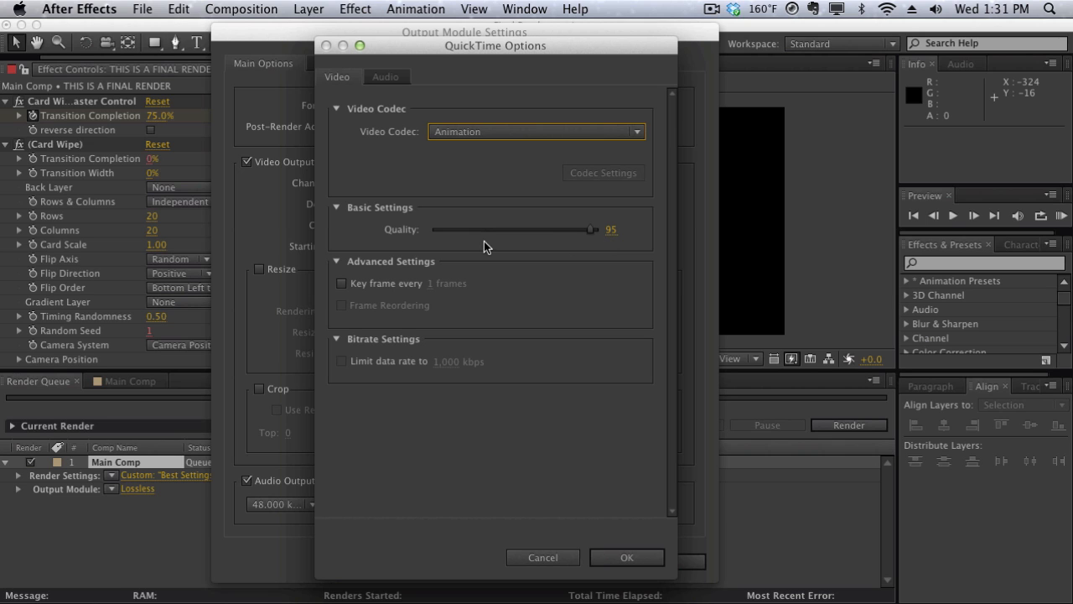
- Change the QuickTime video codec to H.264
click(472, 132)
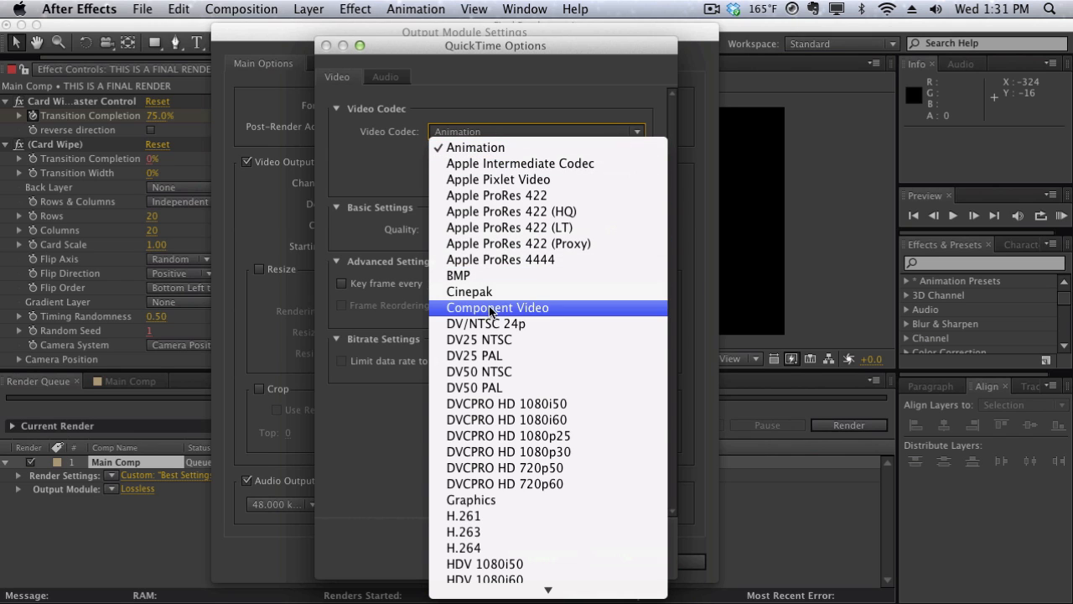
scroll(514, 418, down, 3)
scroll(514, 423, down, 2)
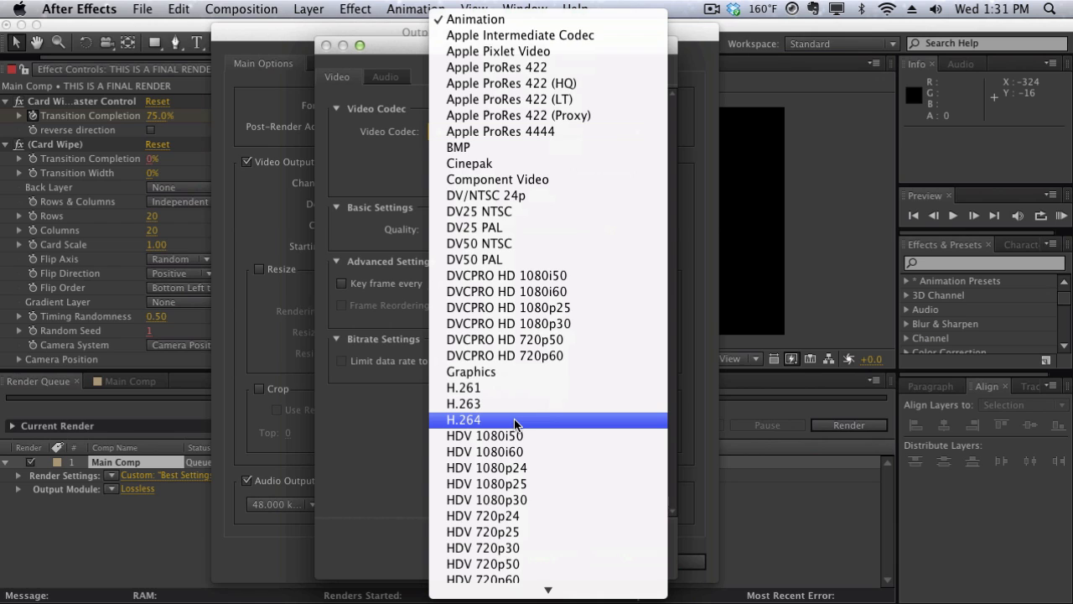
click(513, 419)
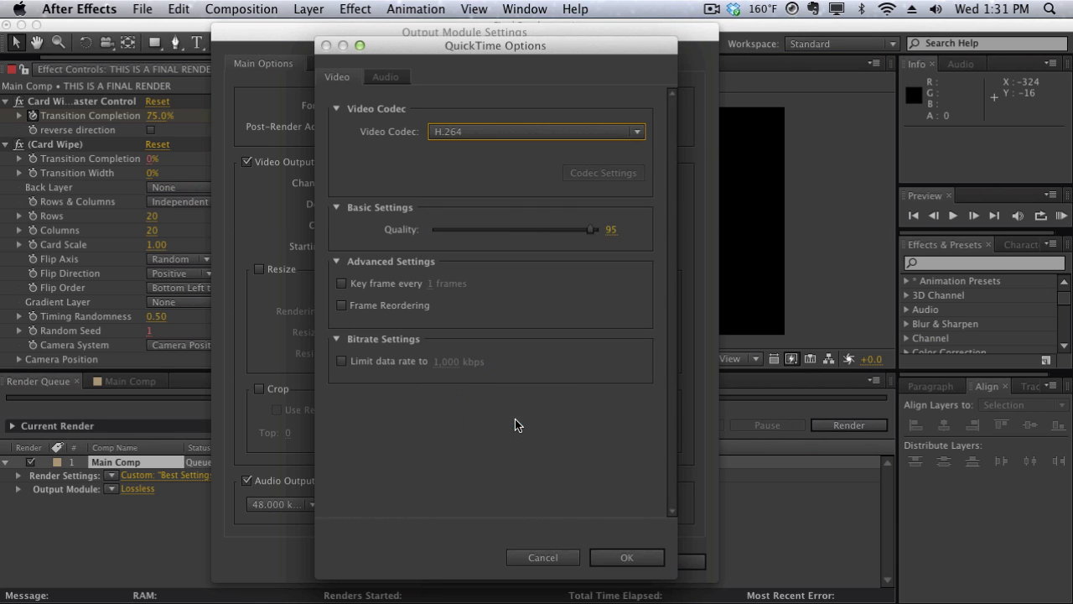
- Change the QuickTime video codec to Photo - JPEG and set its quality to 91
click(523, 141)
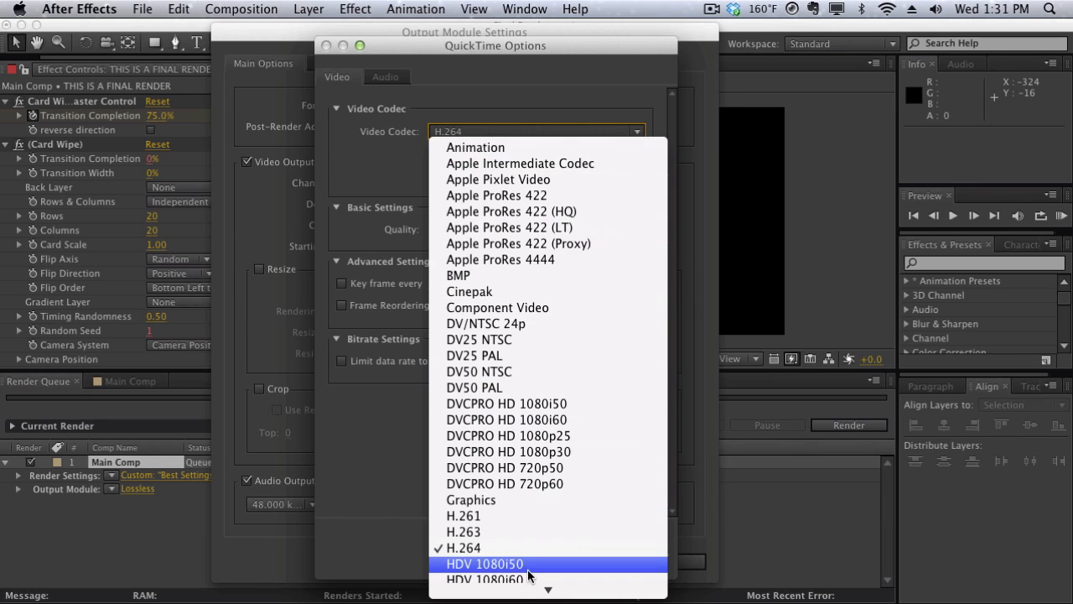
scroll(524, 544, down, 7)
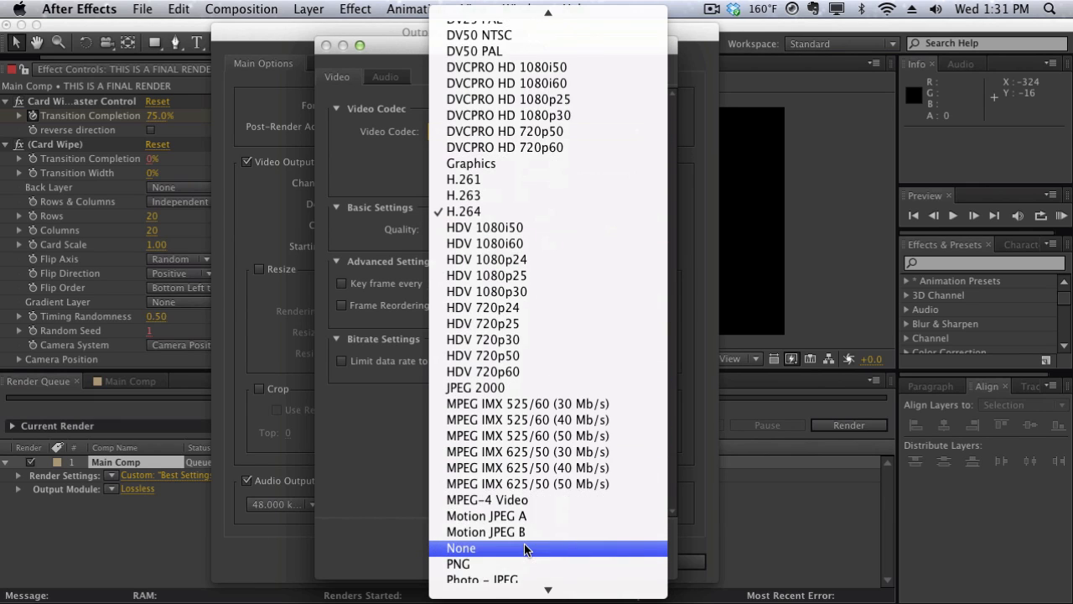
scroll(524, 543, down, 3)
click(531, 486)
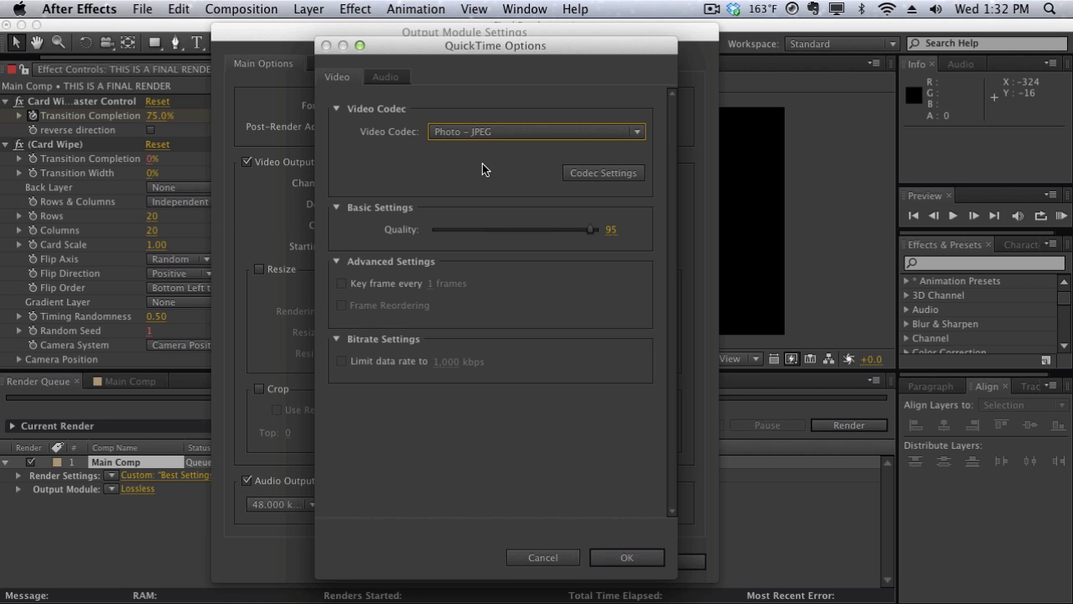
click(615, 232)
text(91)
click(617, 323)
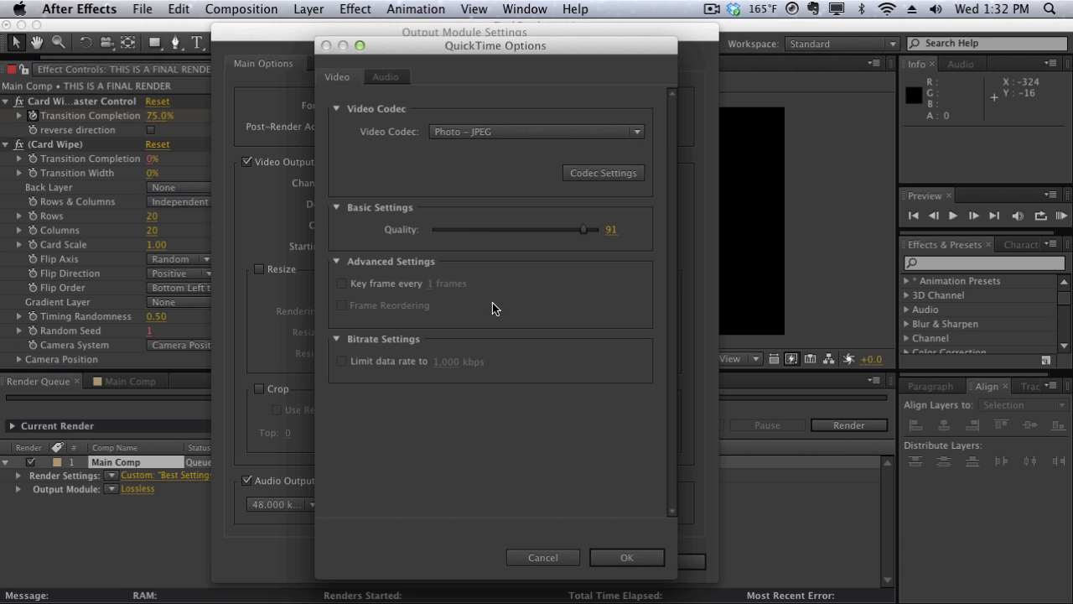
- Set the QuickTime audio codec to AAC and confirm the format options and output module settings
click(385, 76)
click(528, 131)
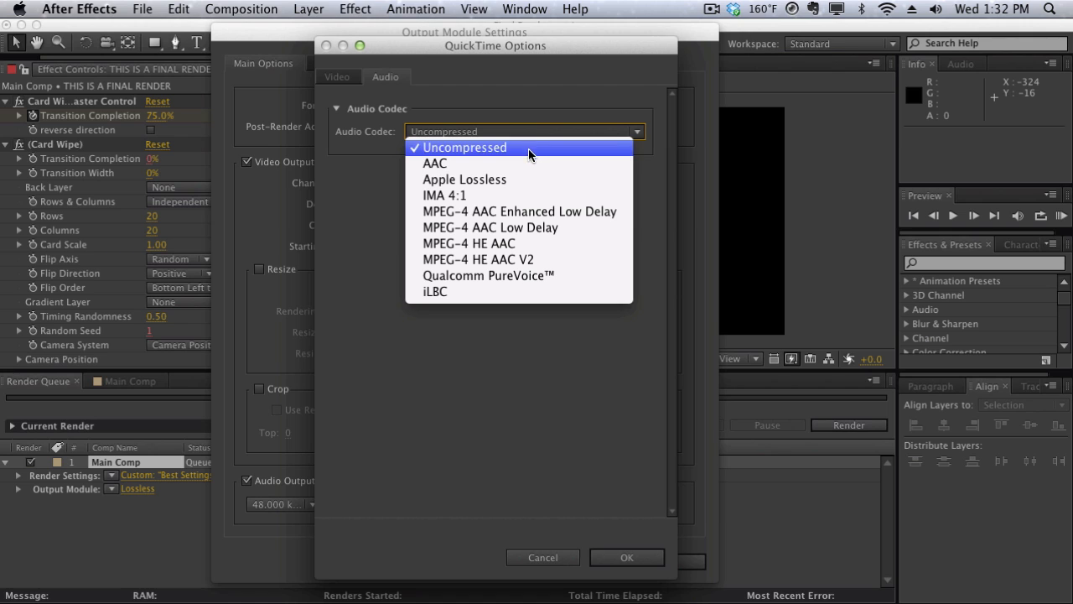
click(529, 162)
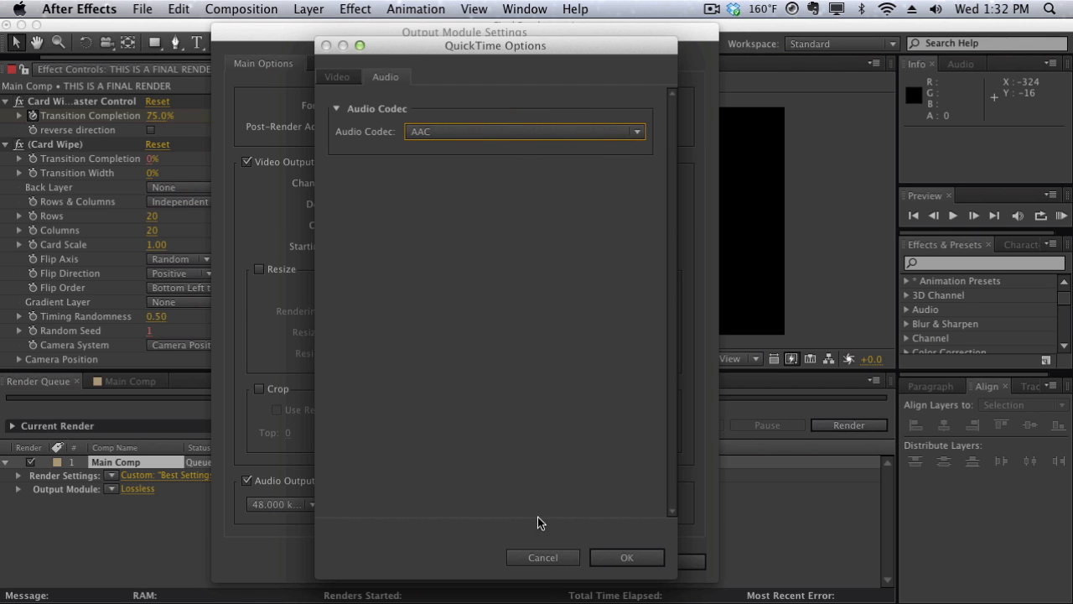
click(612, 556)
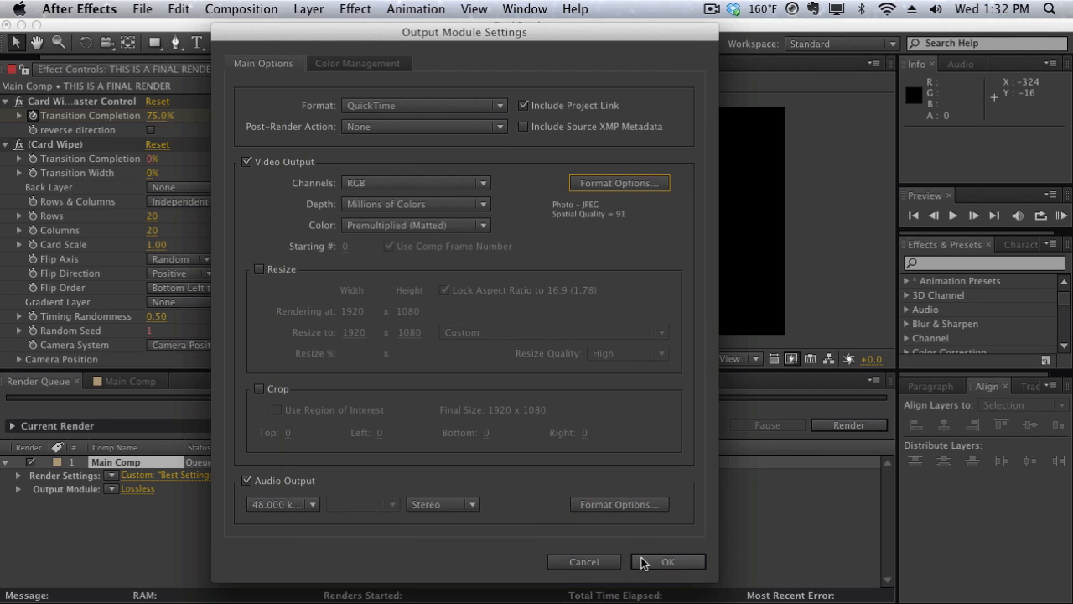
click(647, 561)
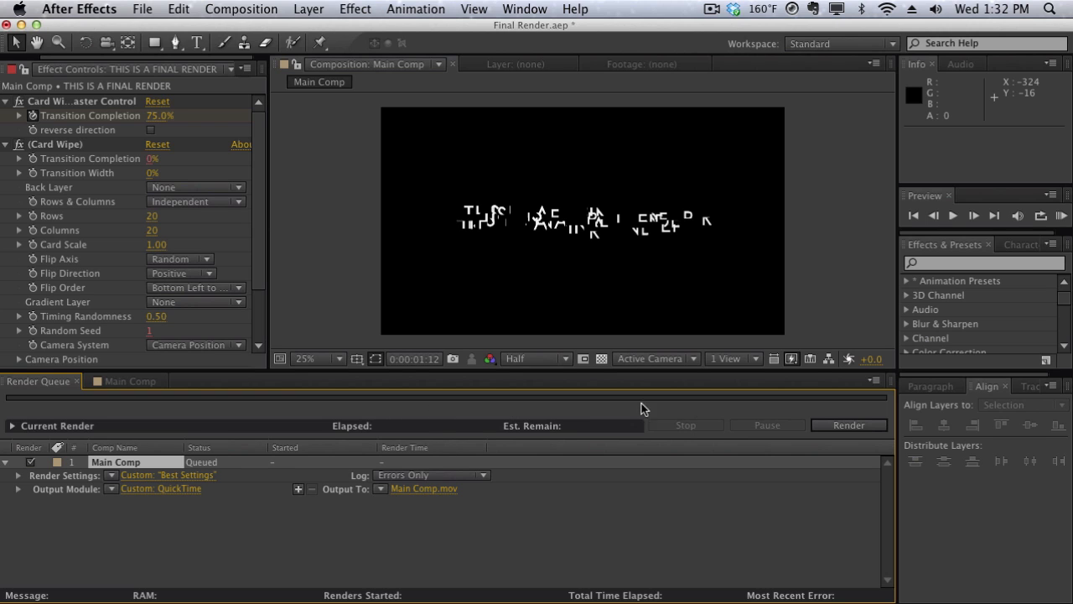
- Start rendering the queued Main Comp, then pause, continue and pause the render again
click(864, 426)
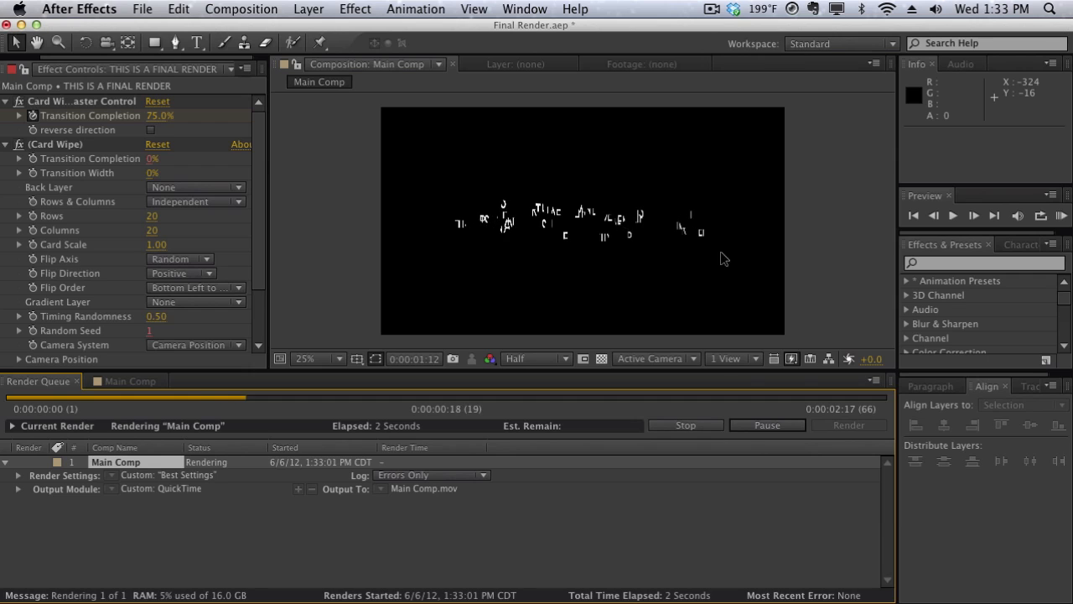
click(775, 426)
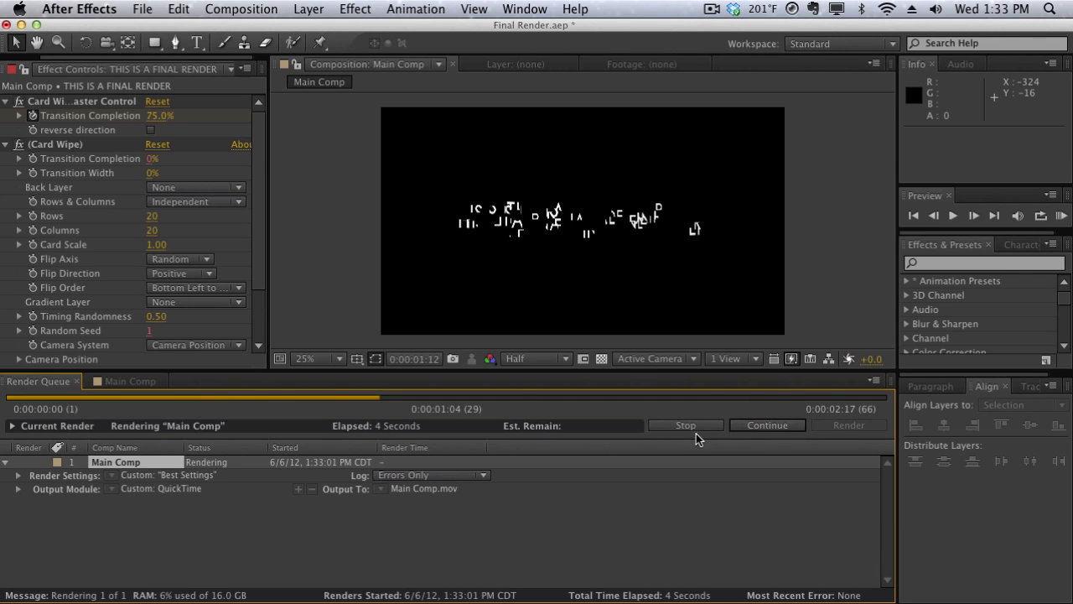
click(772, 425)
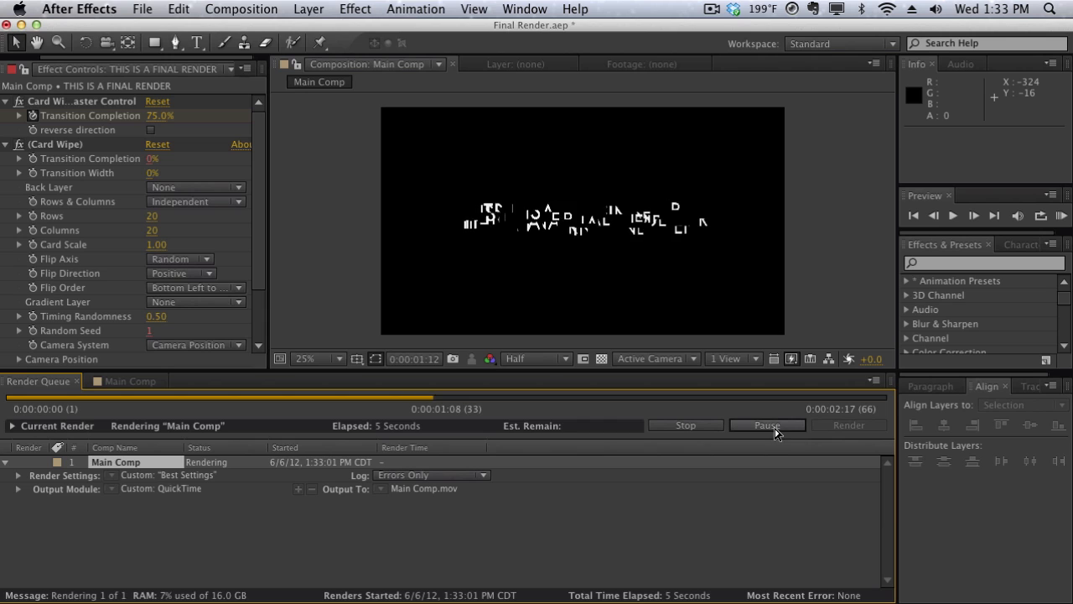
click(774, 425)
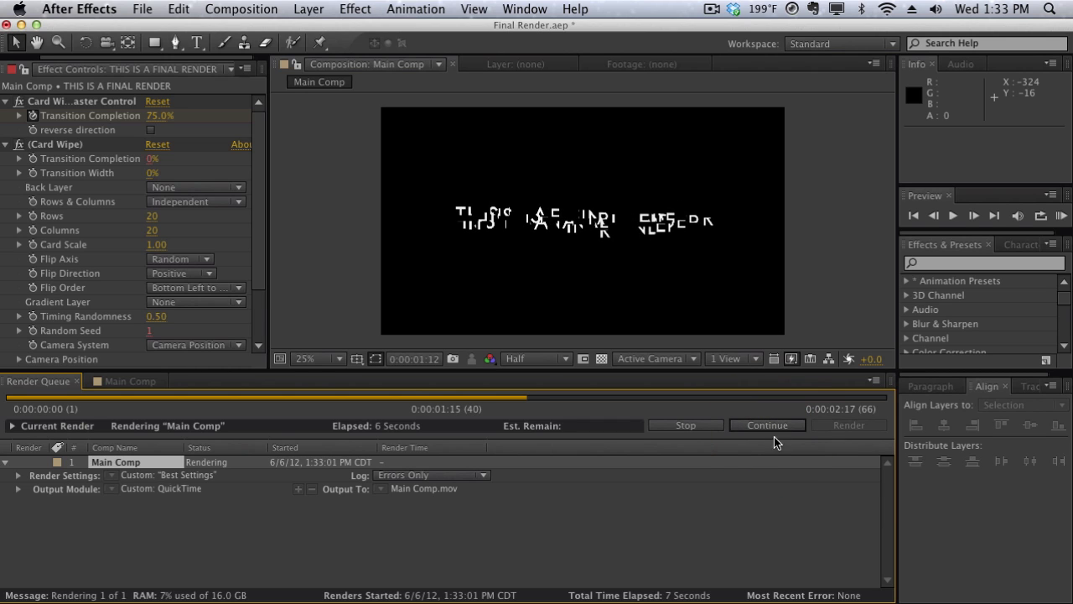